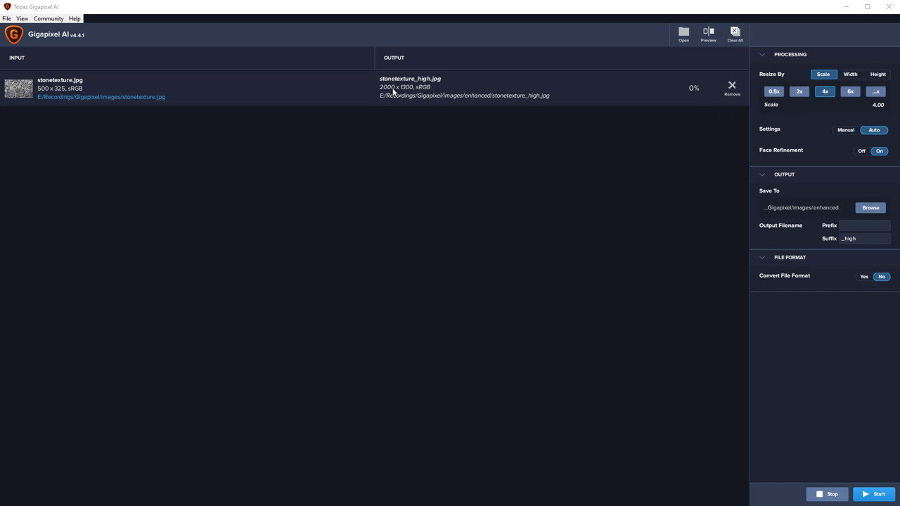
# Preview stonetexture.jpg beside its 4x version and pan across several patches of stones.
pyautogui.click(709, 33)
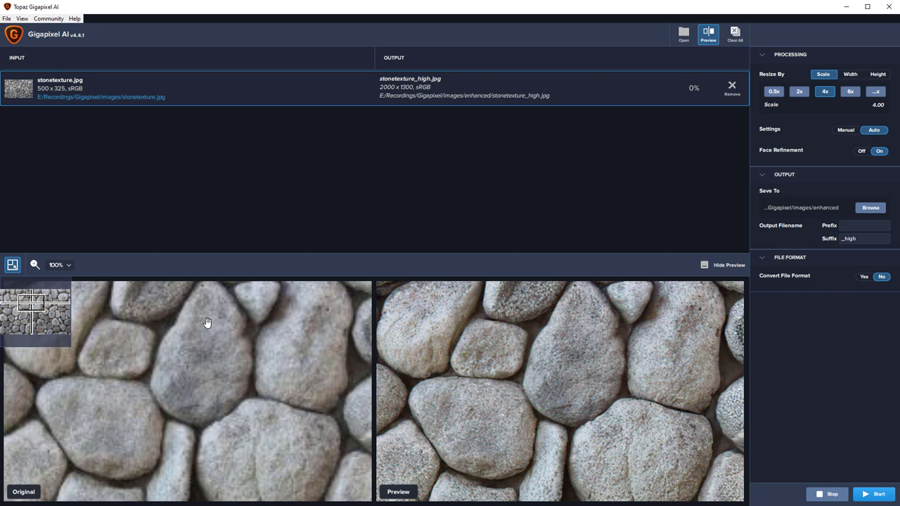
pyautogui.moveTo(207, 331); pyautogui.dragTo(215, 403)
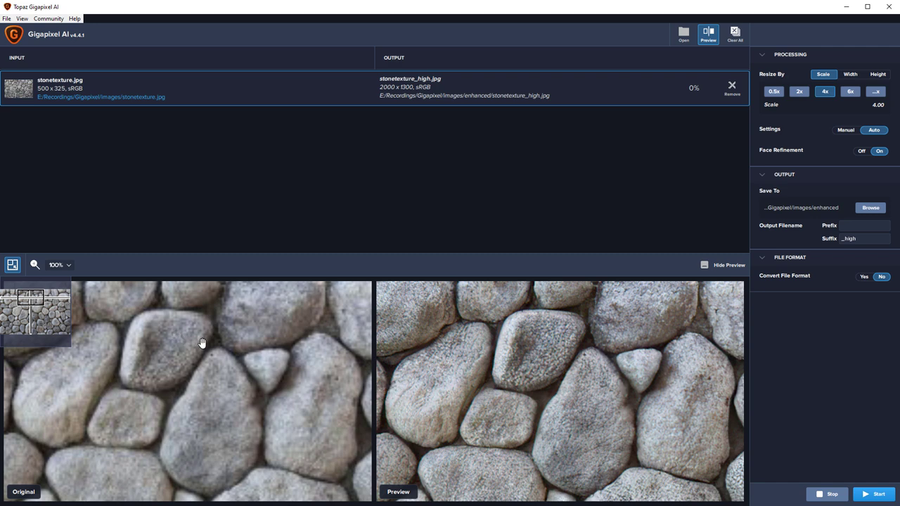
pyautogui.moveTo(218, 315); pyautogui.dragTo(195, 391)
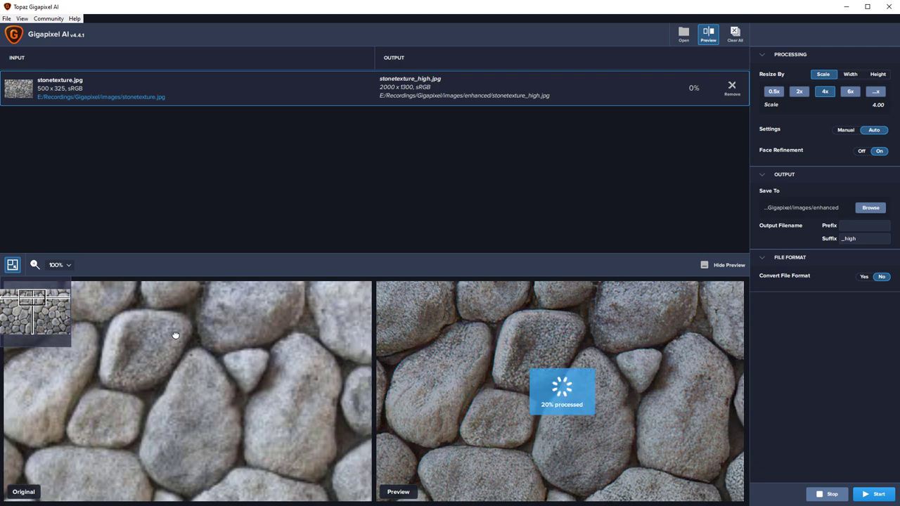
pyautogui.moveTo(273, 415); pyautogui.dragTo(302, 330)
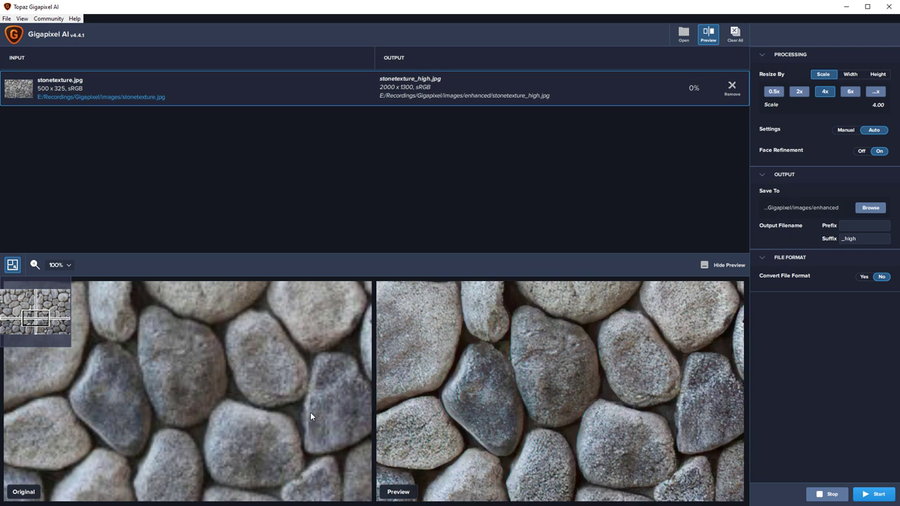
pyautogui.moveTo(164, 380); pyautogui.dragTo(262, 370)
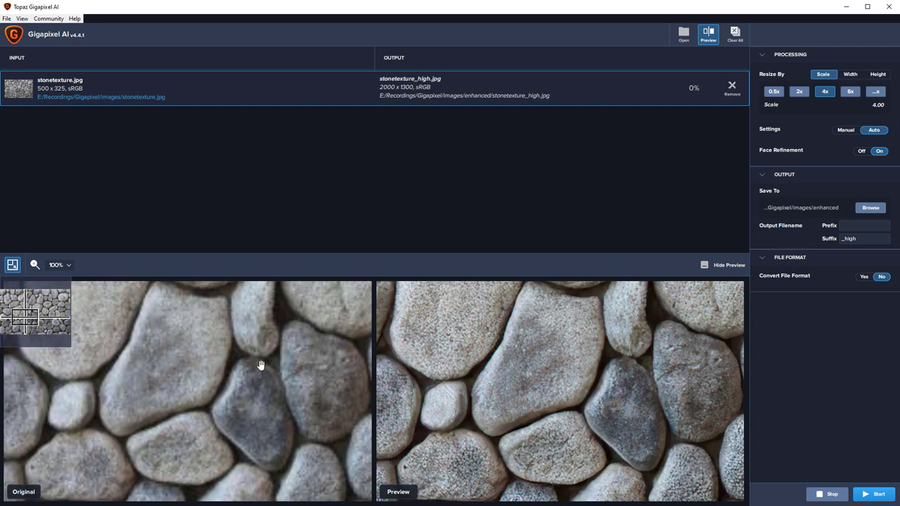
pyautogui.moveTo(263, 392); pyautogui.dragTo(230, 416)
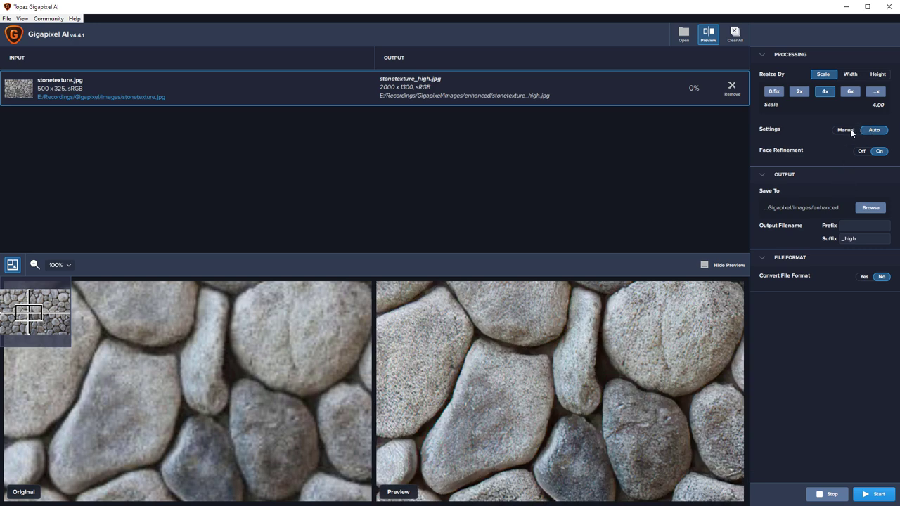
# Switch the stone texture to Manual with Suppress Noise at 1.00 and Remove Blur at 0.00.
pyautogui.click(849, 131)
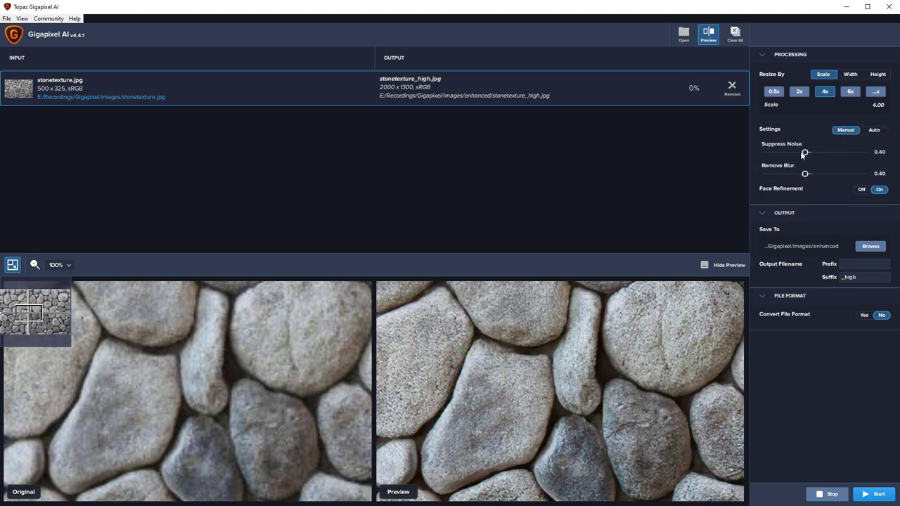
pyautogui.moveTo(805, 154); pyautogui.dragTo(862, 152)
pyautogui.moveTo(862, 152); pyautogui.dragTo(717, 167)
pyautogui.moveTo(766, 152); pyautogui.dragTo(862, 152)
pyautogui.moveTo(807, 179); pyautogui.dragTo(752, 172)
pyautogui.click(859, 177)
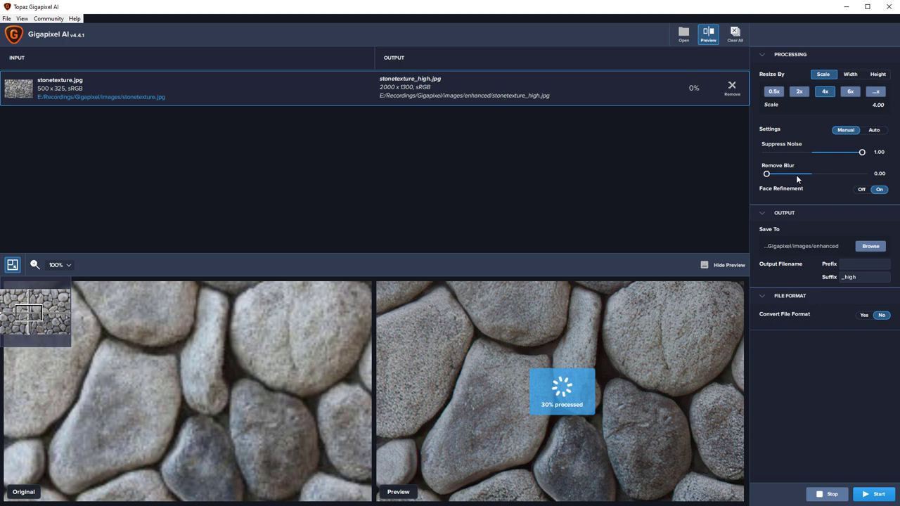
# Add baseball_clean_thumbnail.png to the queue and preview its stitching.
pyautogui.hotkey('alt', 'Tab')
pyautogui.moveTo(205, 260); pyautogui.dragTo(630, 163)
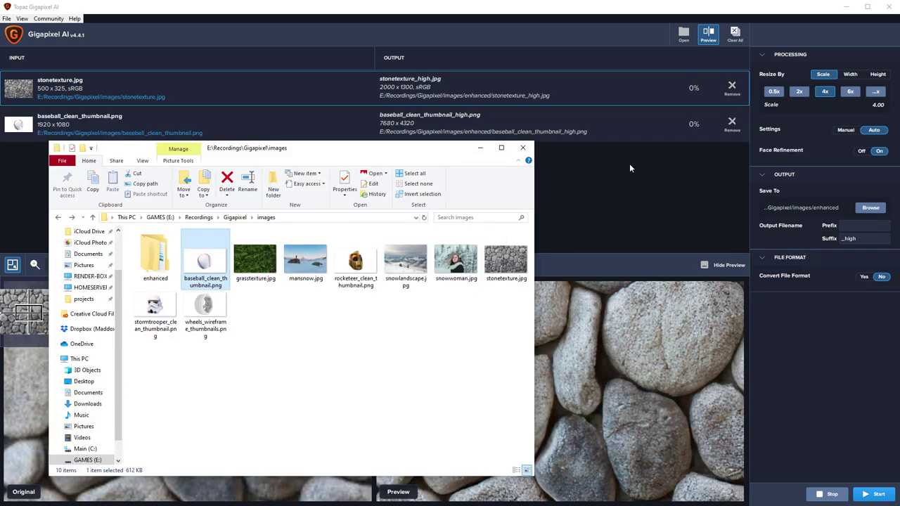
pyautogui.click(523, 148)
pyautogui.click(216, 124)
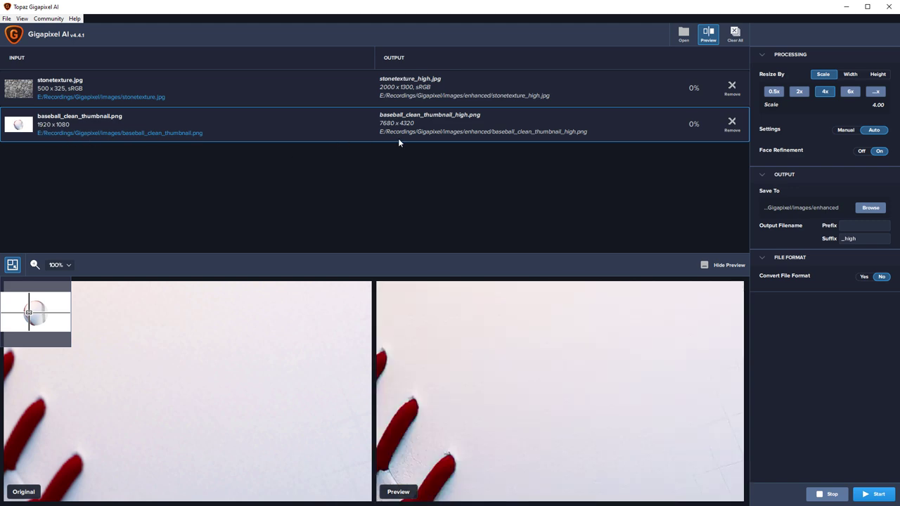
pyautogui.moveTo(105, 416); pyautogui.dragTo(269, 414)
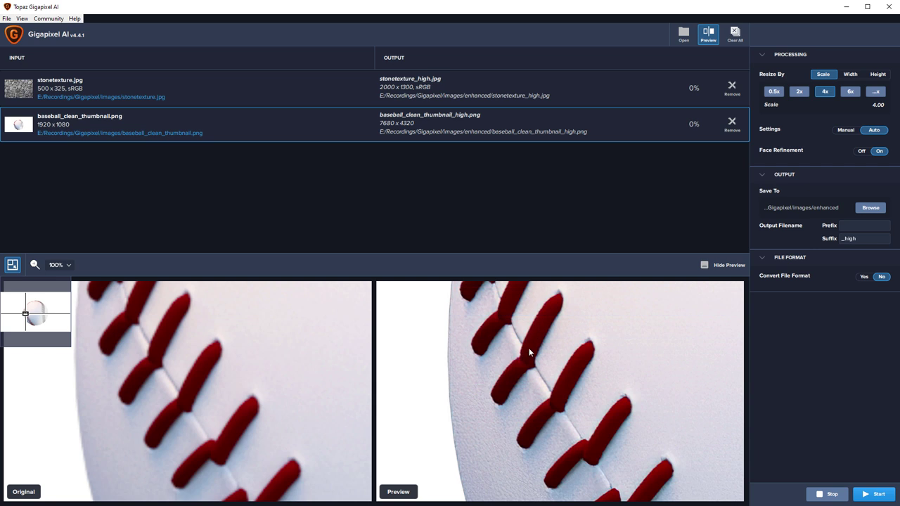
# Switch the baseball to Manual settings with Suppress Noise at 1.00.
pyautogui.click(847, 130)
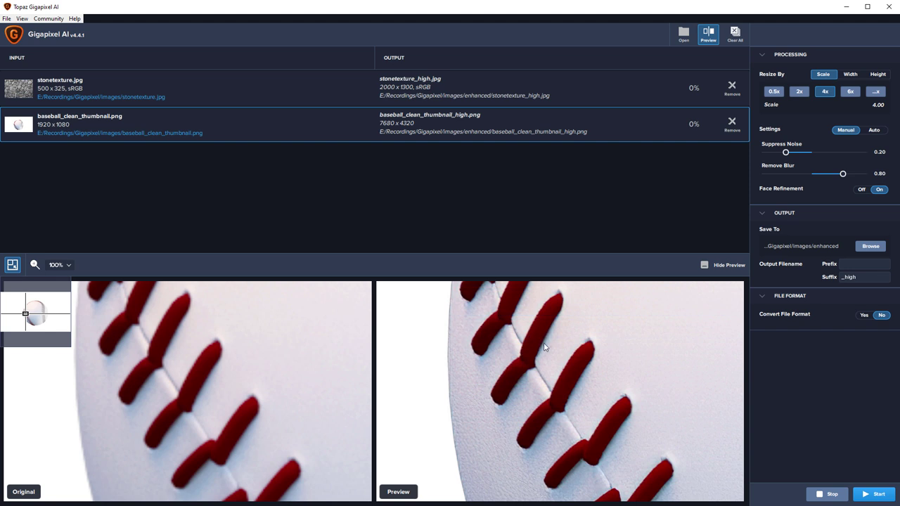
pyautogui.moveTo(786, 151); pyautogui.dragTo(864, 154)
pyautogui.moveTo(864, 155)
pyautogui.mouseDown()
pyautogui.moveTo(777, 155)
pyautogui.moveTo(863, 154)
pyautogui.mouseUp()
# Give the baseball Manual settings with Suppress Noise and Remove Blur both at 1.00.
pyautogui.click(874, 131)
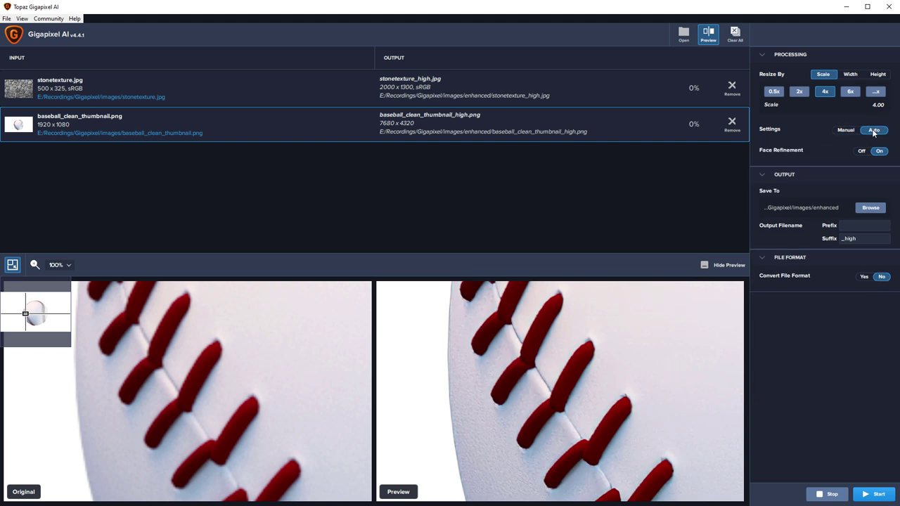
pyautogui.click(845, 130)
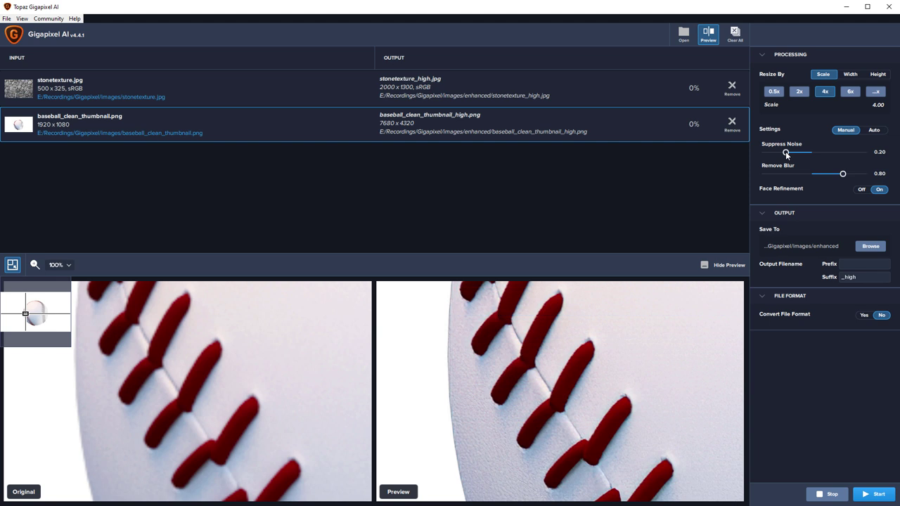
pyautogui.moveTo(785, 151); pyautogui.dragTo(879, 155)
pyautogui.moveTo(843, 174); pyautogui.dragTo(739, 179)
pyautogui.moveTo(767, 174); pyautogui.dragTo(862, 174)
pyautogui.moveTo(295, 381); pyautogui.dragTo(183, 367)
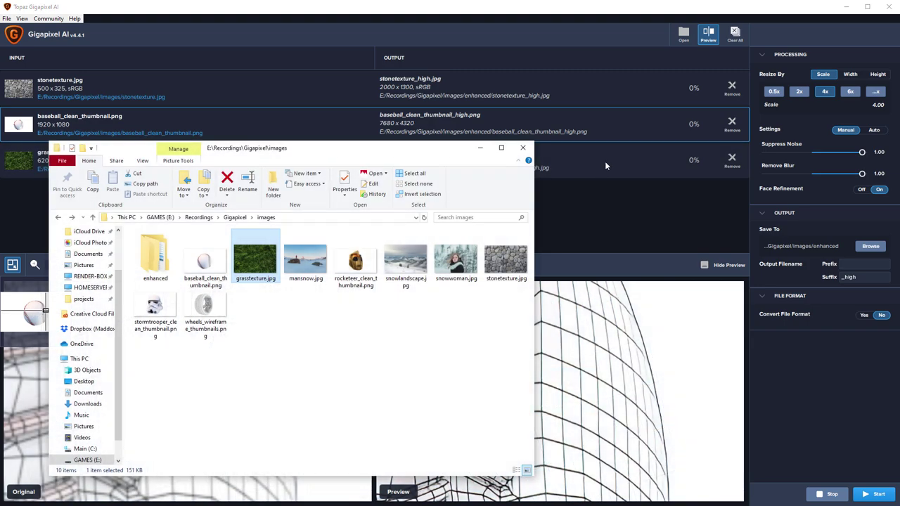
# Preview grasstexture.jpg, set Suppress Noise to 0.47, reduce Remove Blur, and keep Manual settings.
pyautogui.click(605, 163)
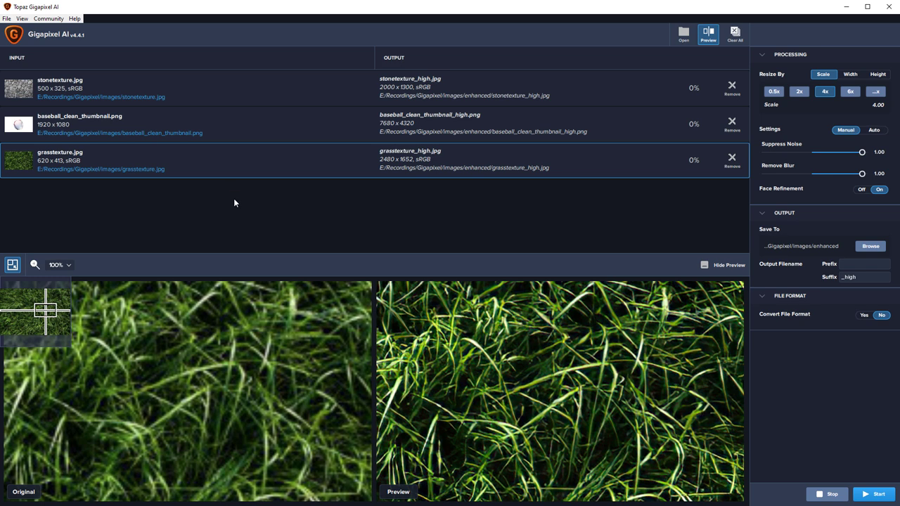
pyautogui.moveTo(116, 344); pyautogui.dragTo(357, 389)
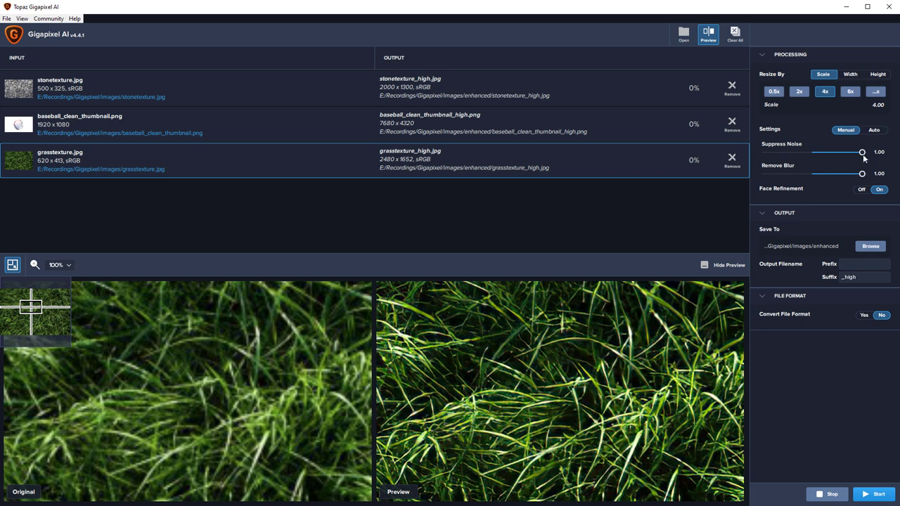
pyautogui.moveTo(862, 152); pyautogui.dragTo(767, 152)
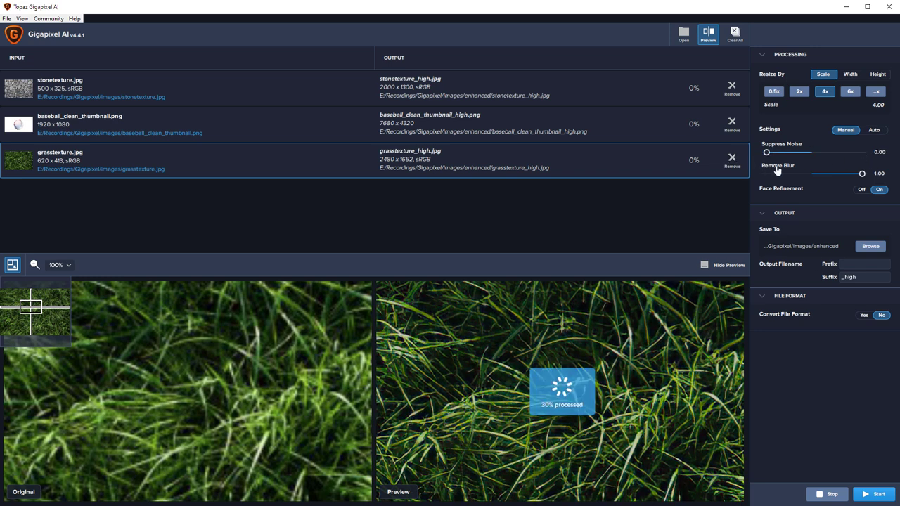
pyautogui.moveTo(766, 153); pyautogui.dragTo(811, 153)
pyautogui.moveTo(862, 174); pyautogui.dragTo(758, 176)
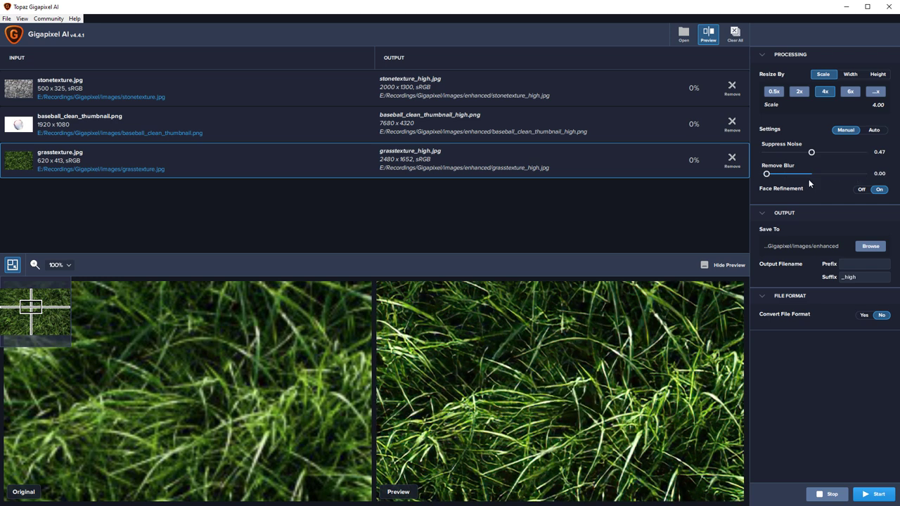
pyautogui.click(875, 131)
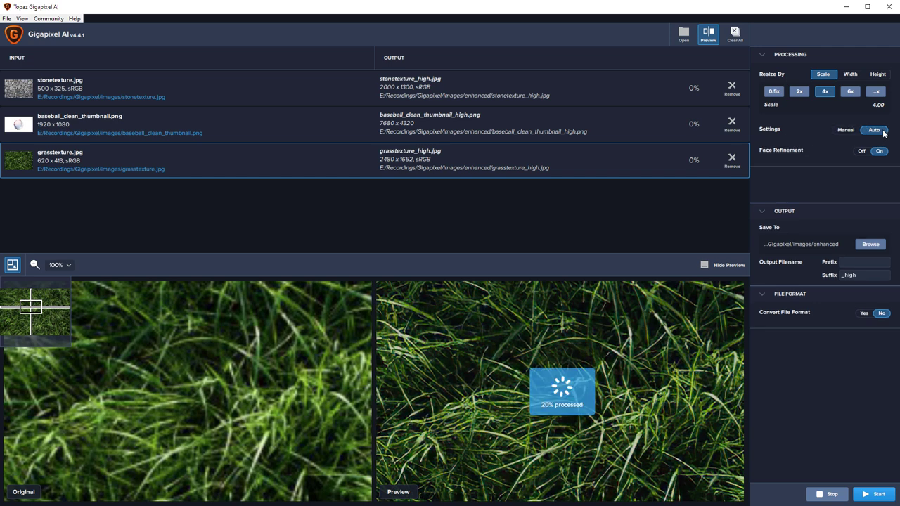
pyautogui.click(847, 131)
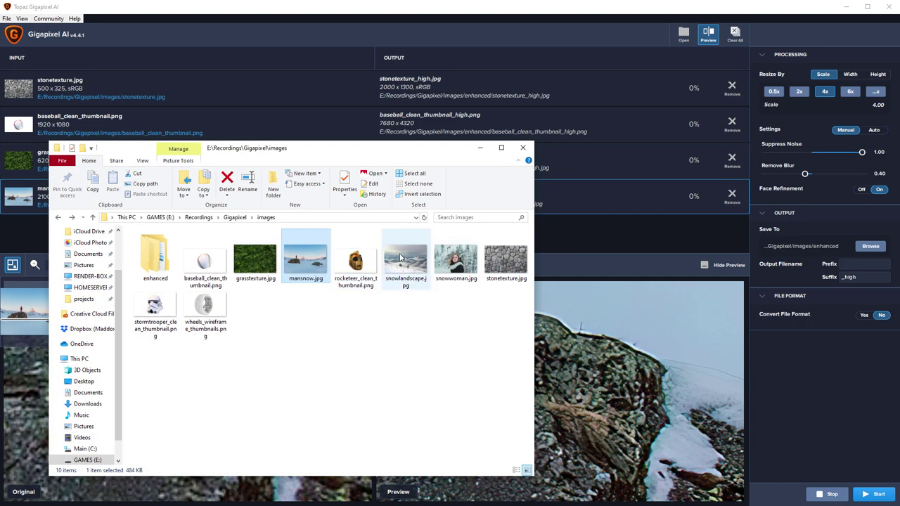
# Add snowlandscape.jpg to the queue, view its snowy mountains, and select snowwoman.jpg in the folder.
pyautogui.moveTo(400, 258); pyautogui.dragTo(604, 235)
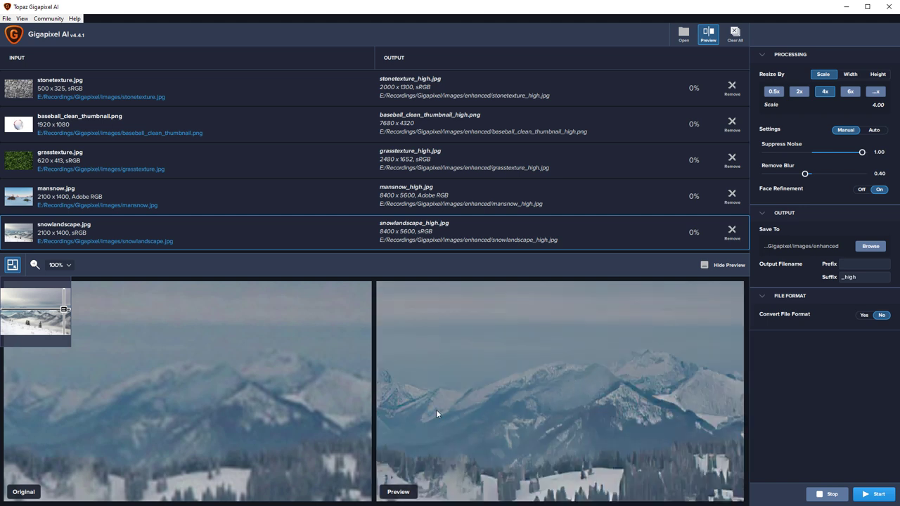
pyautogui.moveTo(138, 412); pyautogui.dragTo(530, 439)
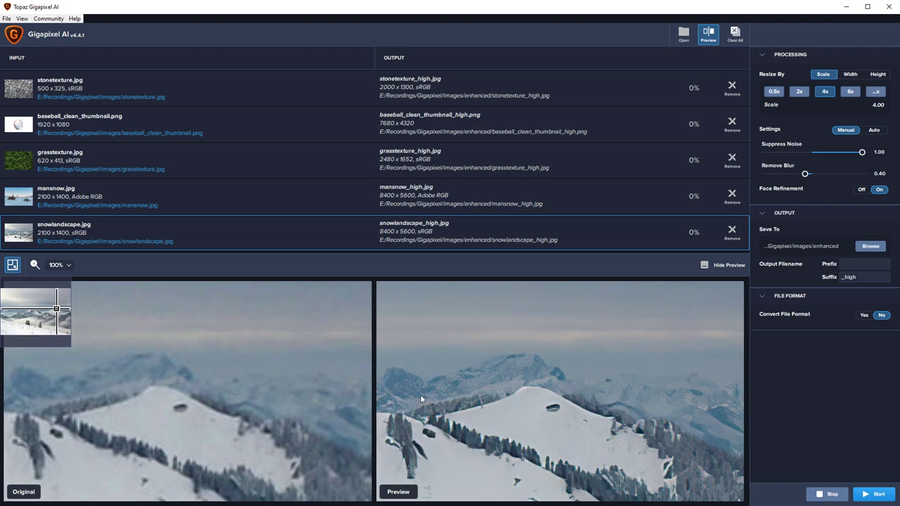
pyautogui.click(61, 503)
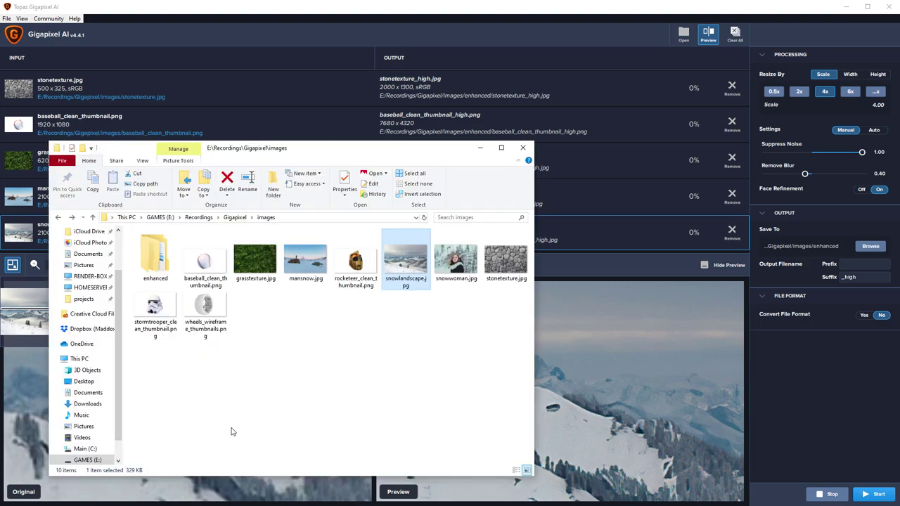
pyautogui.click(456, 259)
# Add snowwoman.jpg to the queue and toggle face refinement off and back on.
pyautogui.moveTo(456, 262); pyautogui.dragTo(625, 236)
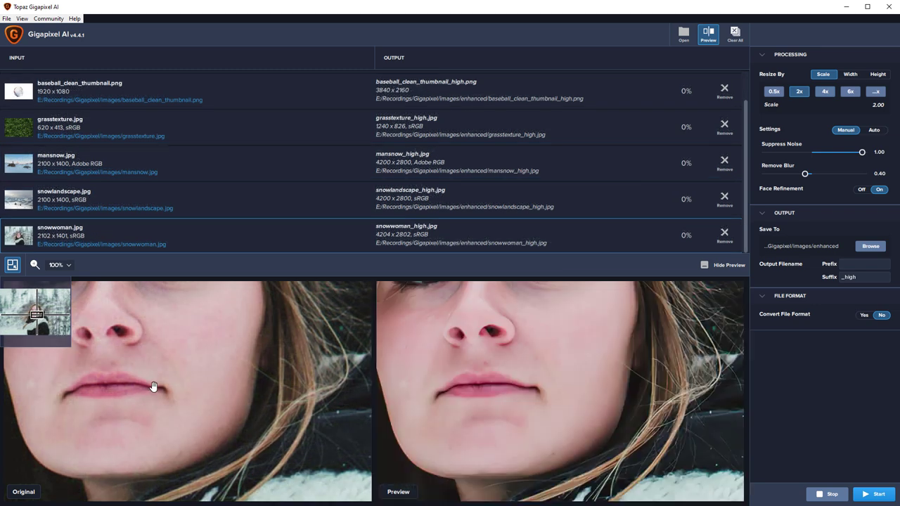
pyautogui.moveTo(157, 350); pyautogui.dragTo(201, 438)
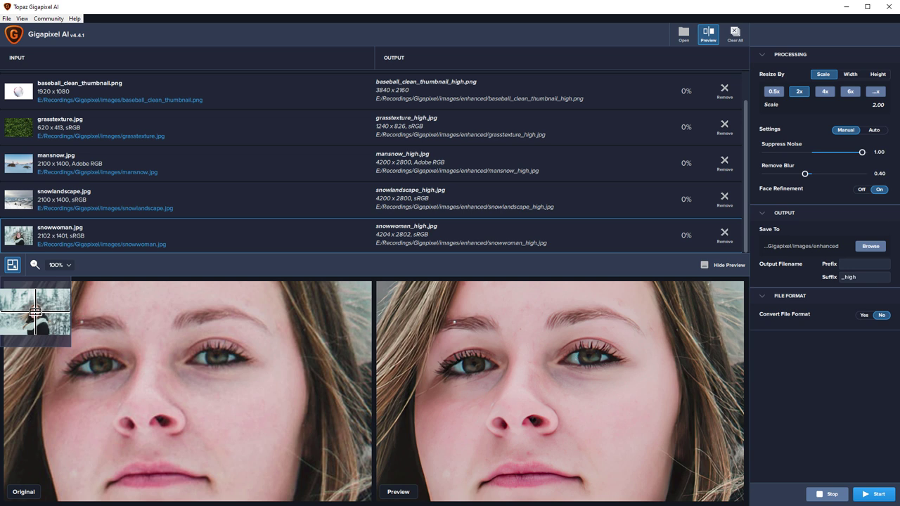
pyautogui.click(861, 190)
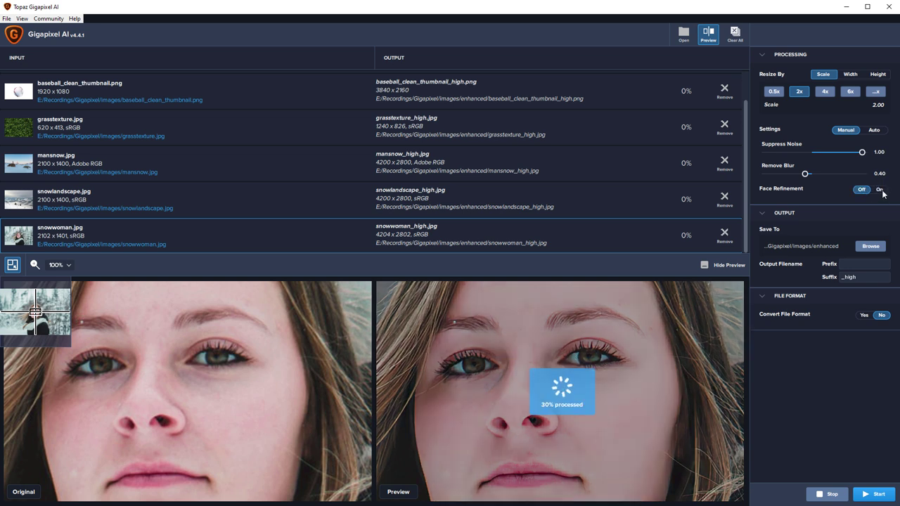
pyautogui.click(880, 194)
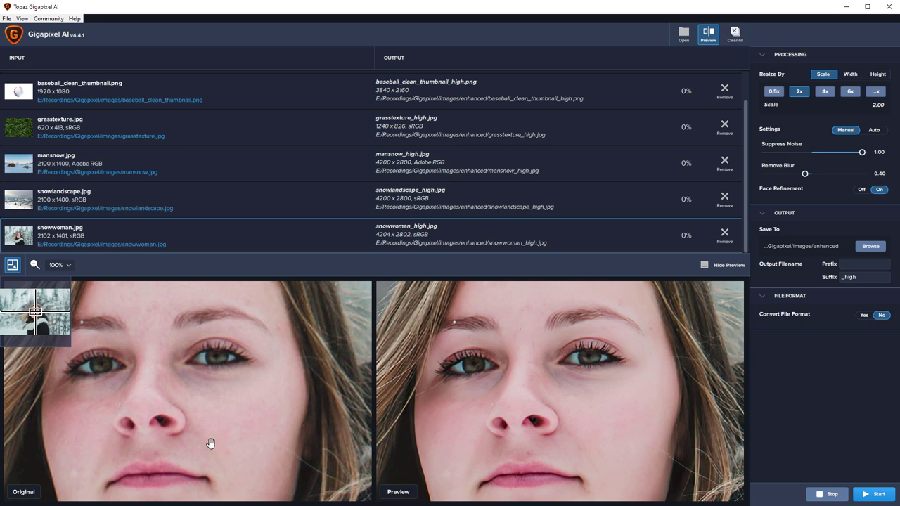
# Set the scale to 4x while comparing the portrait's face and hair.
pyautogui.moveTo(209, 443); pyautogui.dragTo(369, 389)
pyautogui.moveTo(233, 387); pyautogui.dragTo(171, 412)
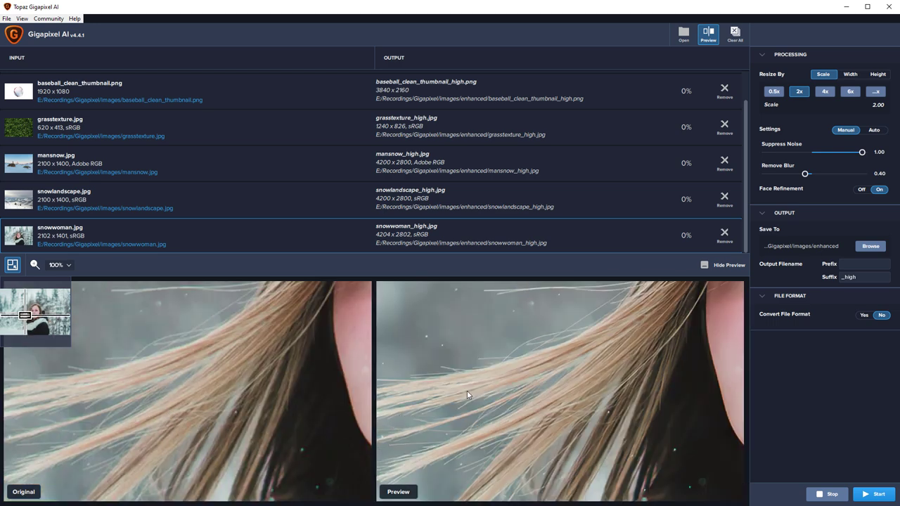
pyautogui.click(825, 92)
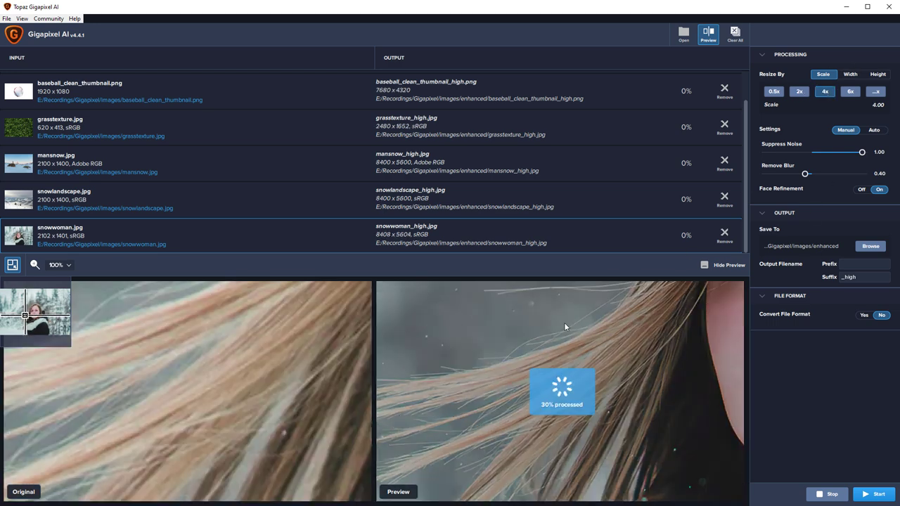
pyautogui.moveTo(195, 374); pyautogui.dragTo(159, 358)
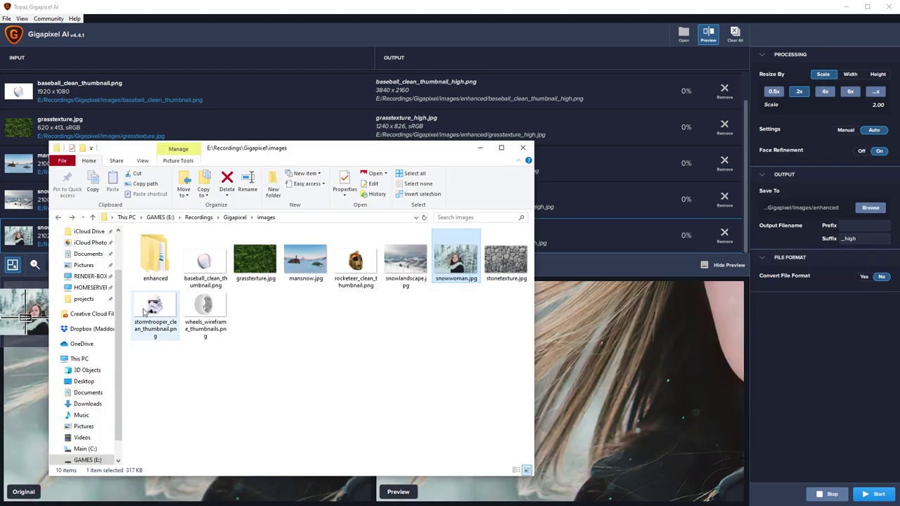
# Add stormtrooper_clean_thumbnail.png, preview its helmet, and upscale it 4x to 7680 x 4320.
pyautogui.moveTo(155, 309); pyautogui.dragTo(586, 262)
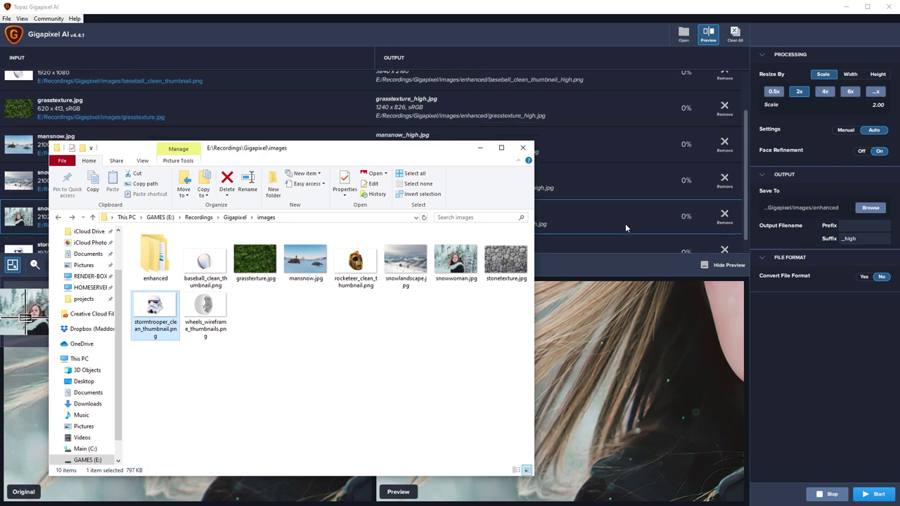
pyautogui.click(623, 234)
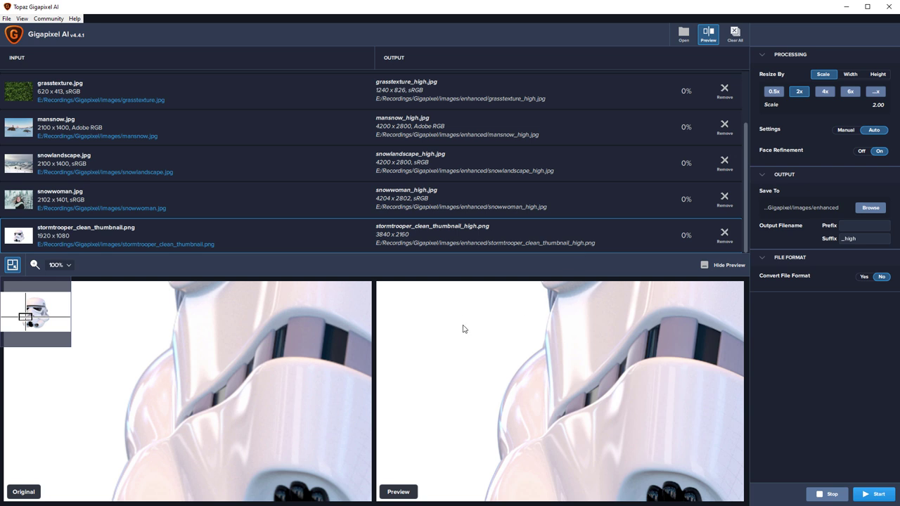
pyautogui.moveTo(312, 329); pyautogui.dragTo(244, 393)
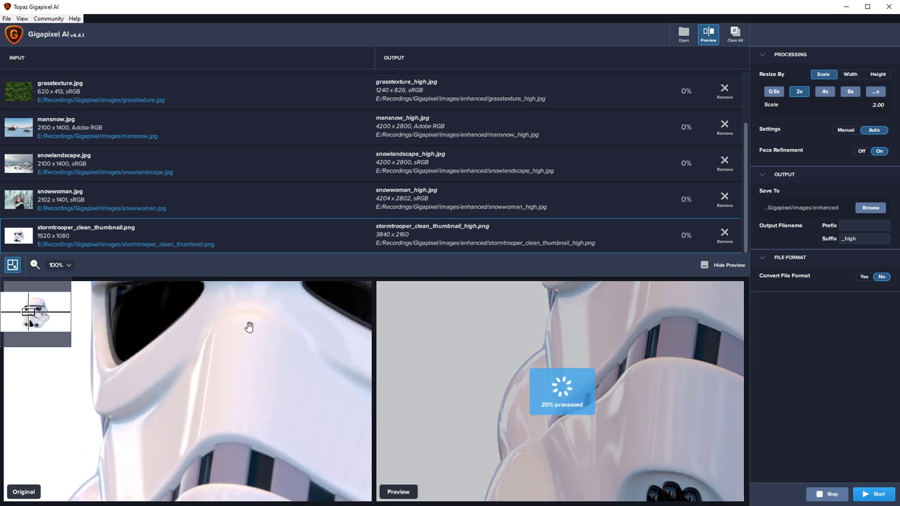
pyautogui.moveTo(258, 318); pyautogui.dragTo(220, 445)
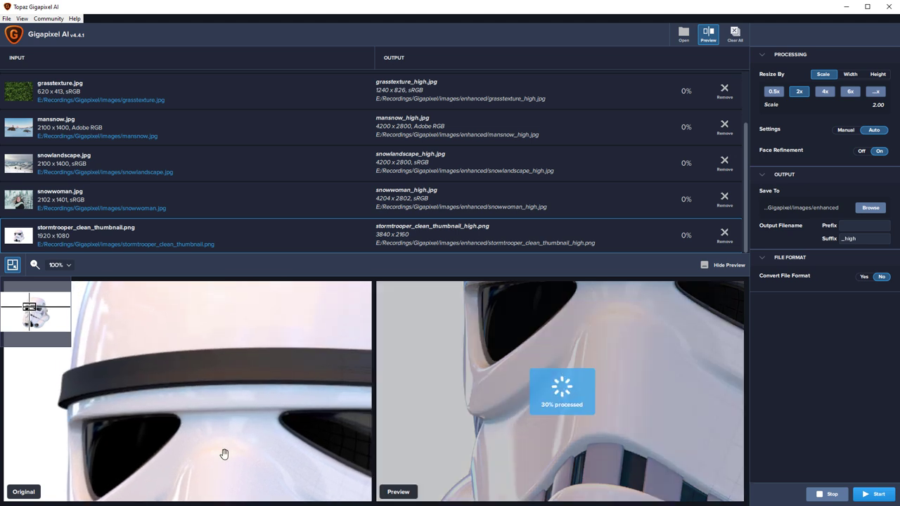
pyautogui.moveTo(152, 409); pyautogui.dragTo(257, 394)
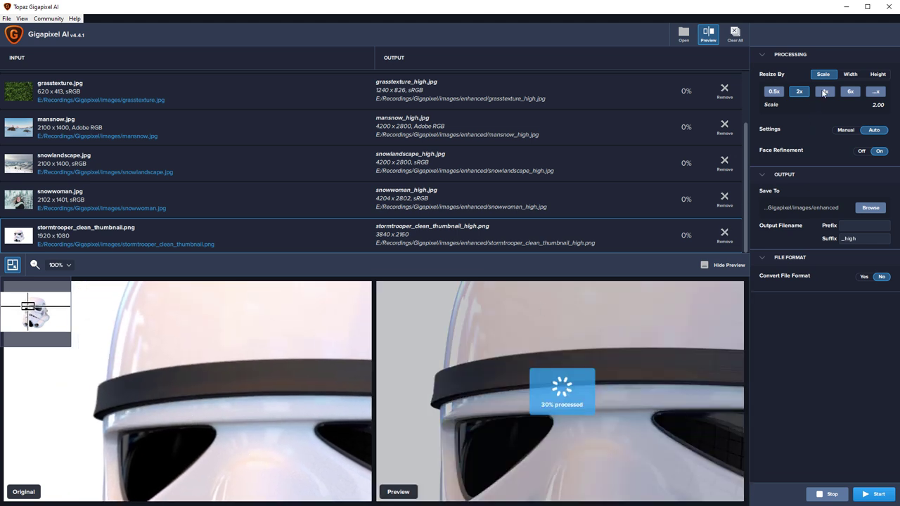
pyautogui.click(824, 93)
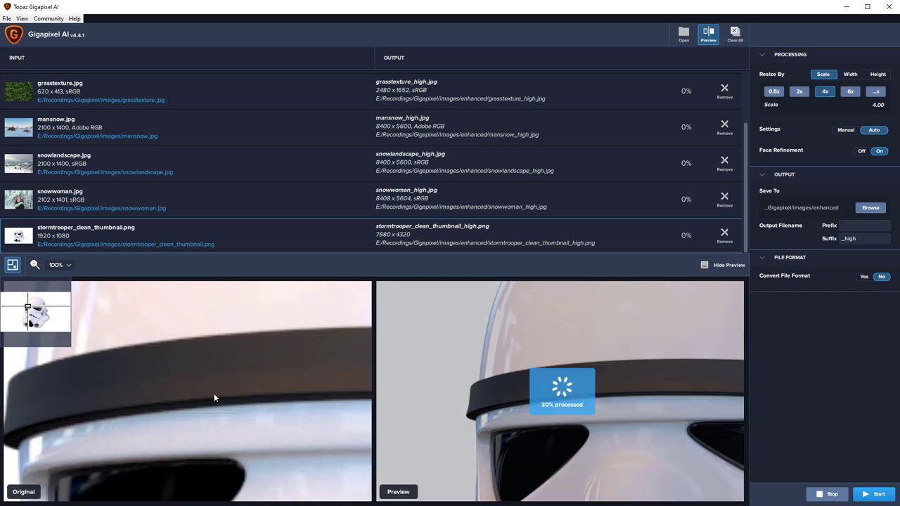
# Set the stormtrooper to Manual with Suppress Noise and Remove Blur both at 1.00.
pyautogui.moveTo(151, 391); pyautogui.dragTo(209, 334)
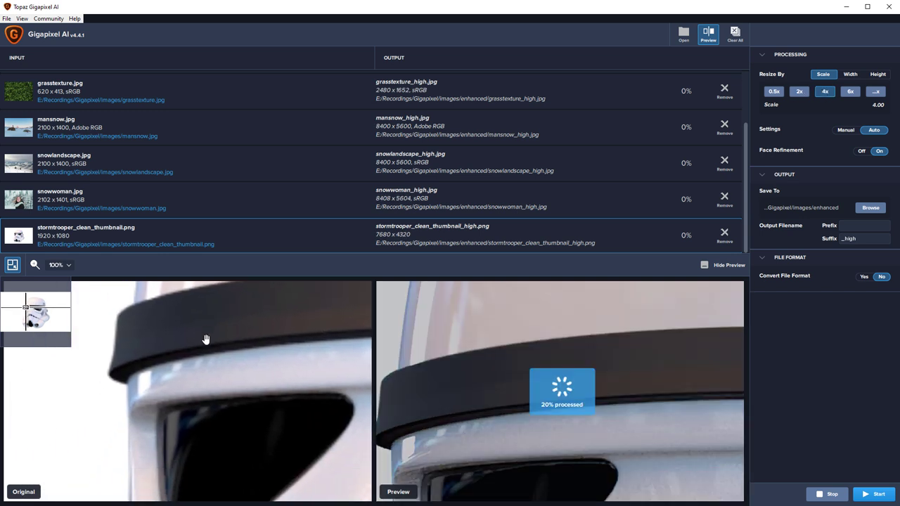
pyautogui.click(846, 130)
pyautogui.moveTo(786, 150); pyautogui.dragTo(862, 152)
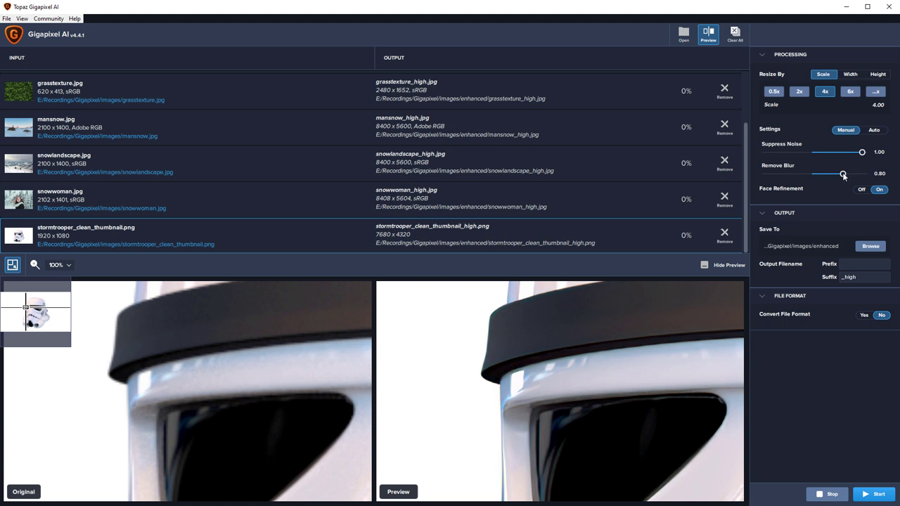
pyautogui.moveTo(850, 175); pyautogui.dragTo(862, 173)
# Compare the helmet's rim, visor grid and side wireframe, then open the source images folder.
pyautogui.moveTo(235, 354); pyautogui.dragTo(233, 404)
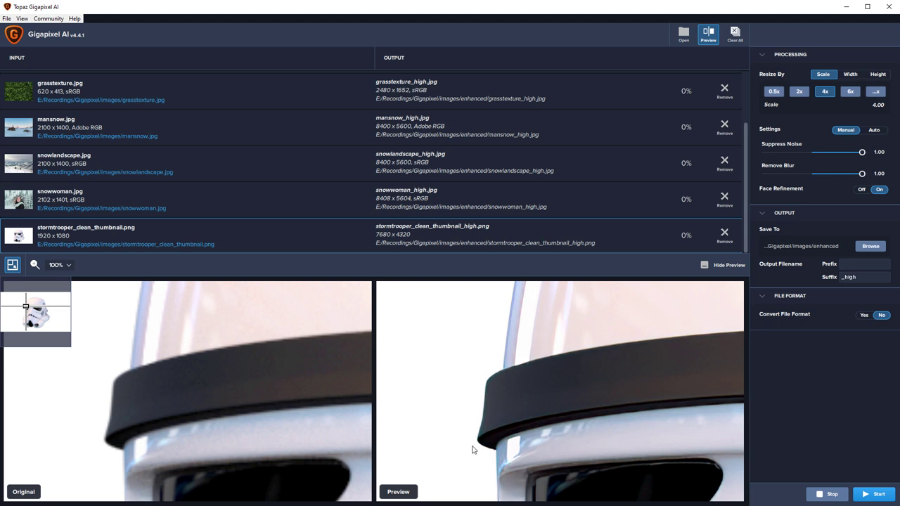
pyautogui.moveTo(298, 403)
pyautogui.mouseDown()
pyautogui.moveTo(131, 364)
pyautogui.moveTo(136, 384)
pyautogui.mouseUp()
pyautogui.moveTo(177, 358)
pyautogui.mouseDown()
pyautogui.moveTo(54, 386)
pyautogui.moveTo(235, 388)
pyautogui.mouseUp()
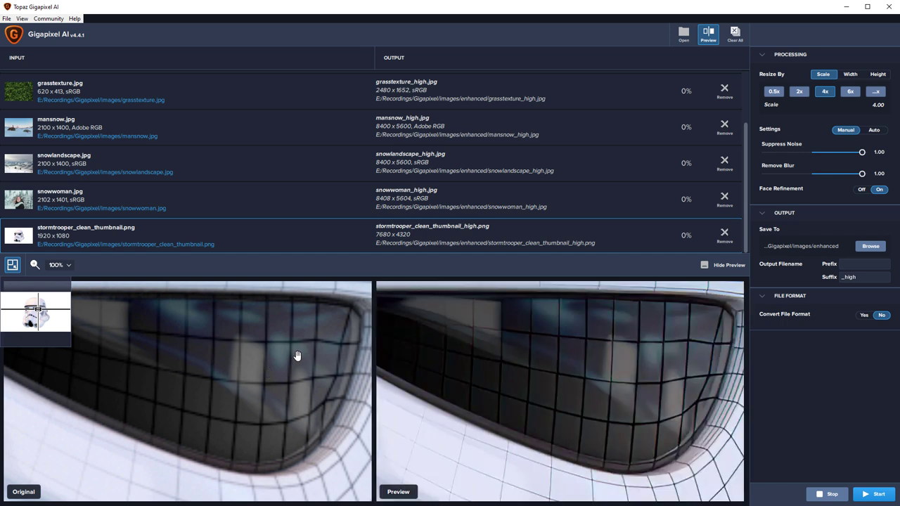
pyautogui.moveTo(325, 398)
pyautogui.mouseDown()
pyautogui.moveTo(227, 374)
pyautogui.moveTo(255, 382)
pyautogui.mouseUp()
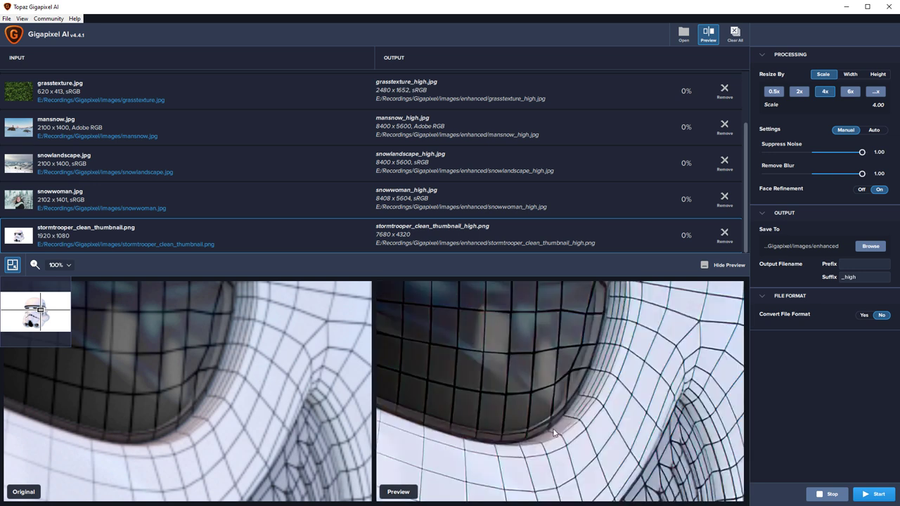
pyautogui.moveTo(339, 419); pyautogui.dragTo(253, 385)
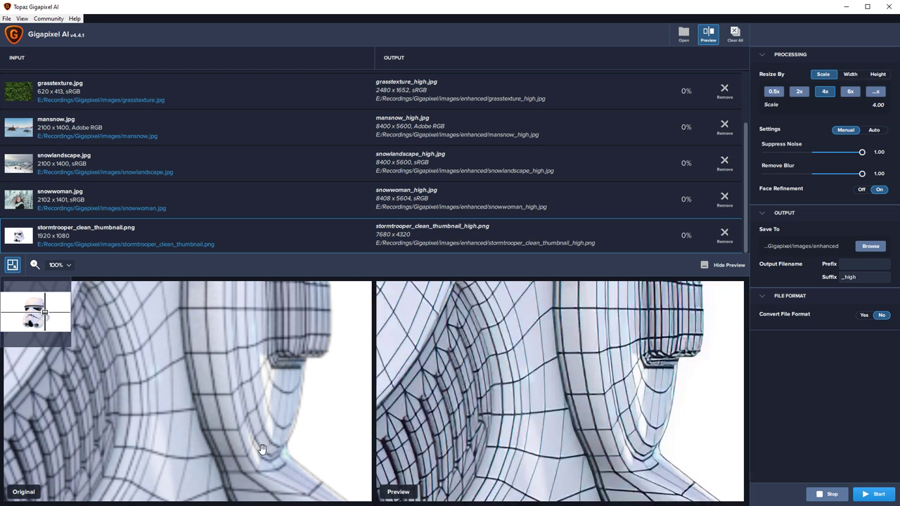
pyautogui.moveTo(267, 472); pyautogui.dragTo(175, 443)
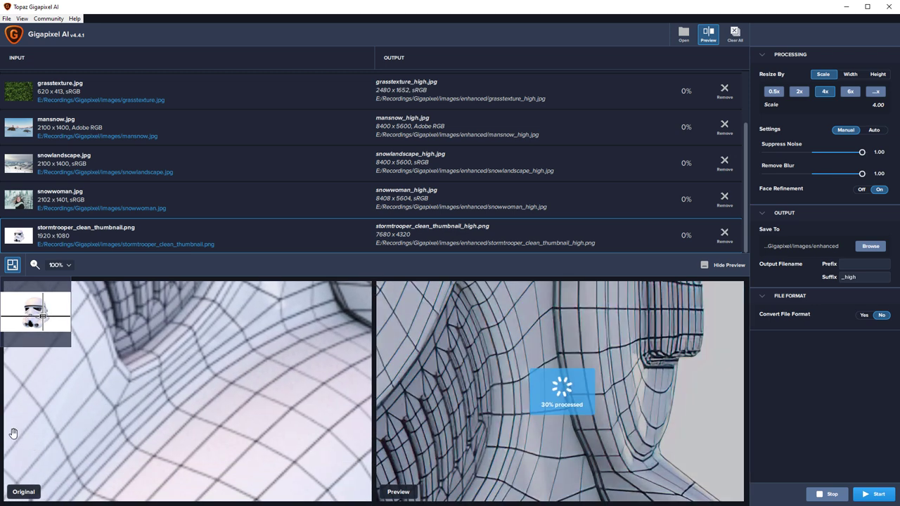
pyautogui.moveTo(20, 426)
pyautogui.mouseDown()
pyautogui.moveTo(458, 382)
pyautogui.moveTo(799, 377)
pyautogui.moveTo(720, 474)
pyautogui.mouseUp()
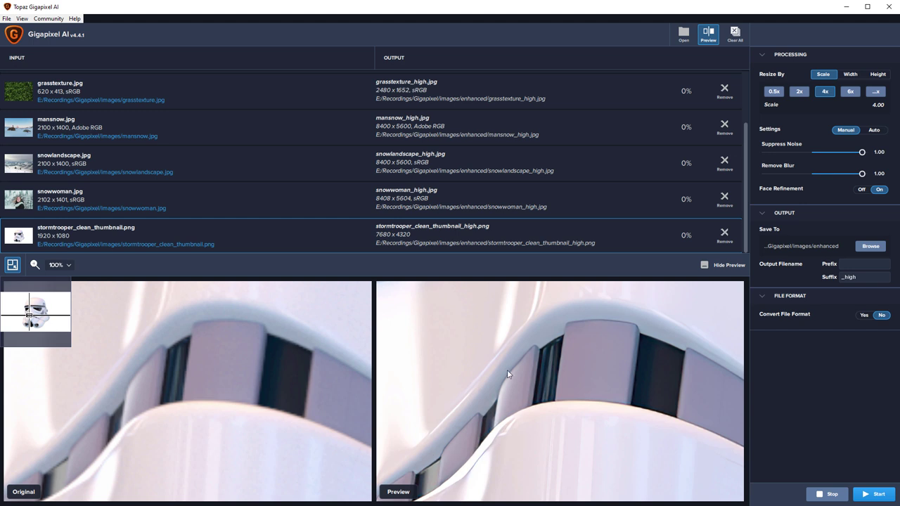
pyautogui.click(126, 244)
# Add wheels_wireframe_thumbnails.png to the queue and preview its wireframe.
pyautogui.moveTo(204, 310); pyautogui.dragTo(631, 264)
pyautogui.scroll(-1, 548, 239)
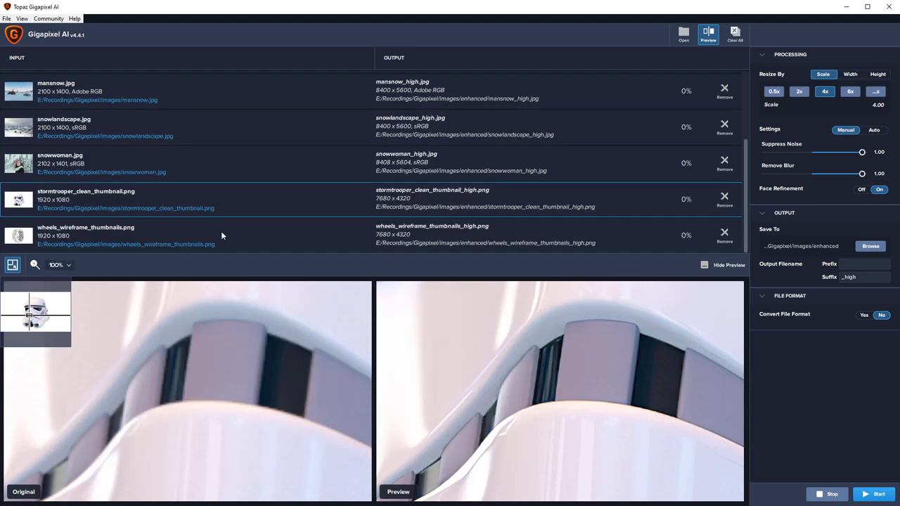
pyautogui.click(253, 230)
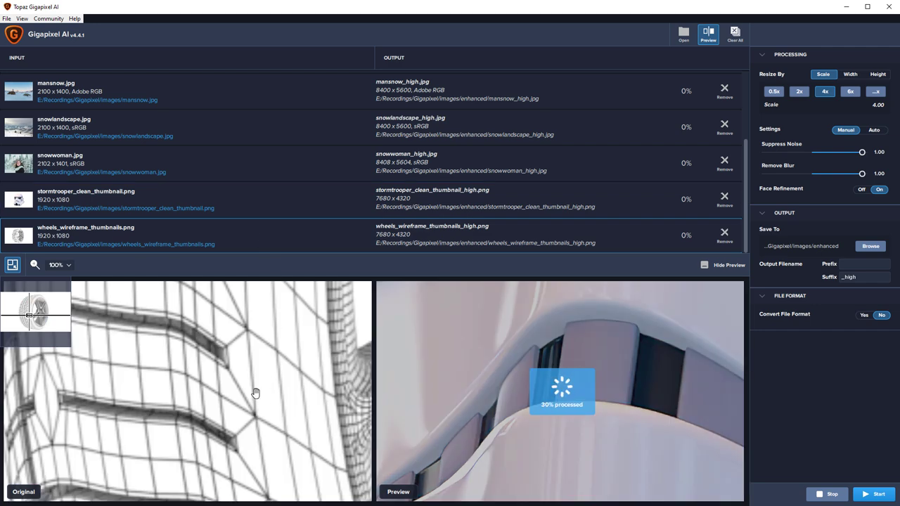
pyautogui.moveTo(135, 351); pyautogui.dragTo(297, 376)
# Drop the scale to 2x for 3840 x 2160 output and inspect the wheel hub and spokes.
pyautogui.click(801, 92)
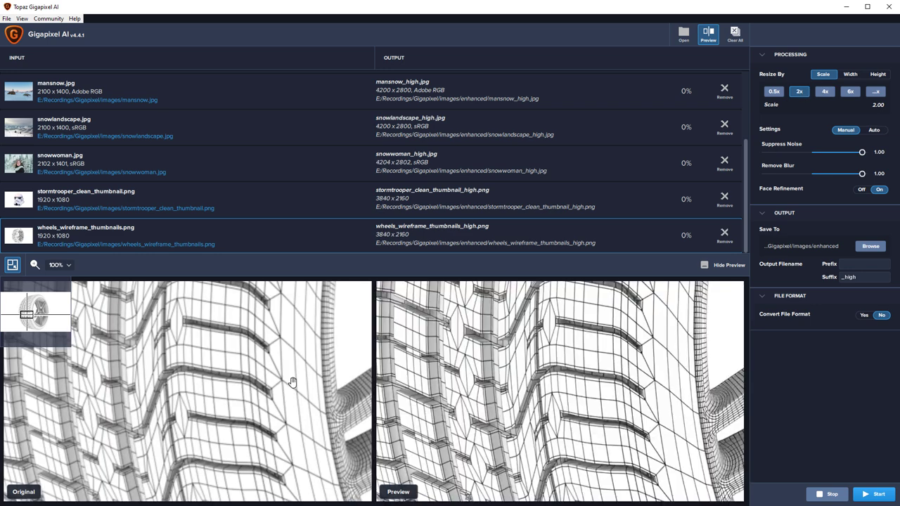
pyautogui.moveTo(294, 383); pyautogui.dragTo(144, 446)
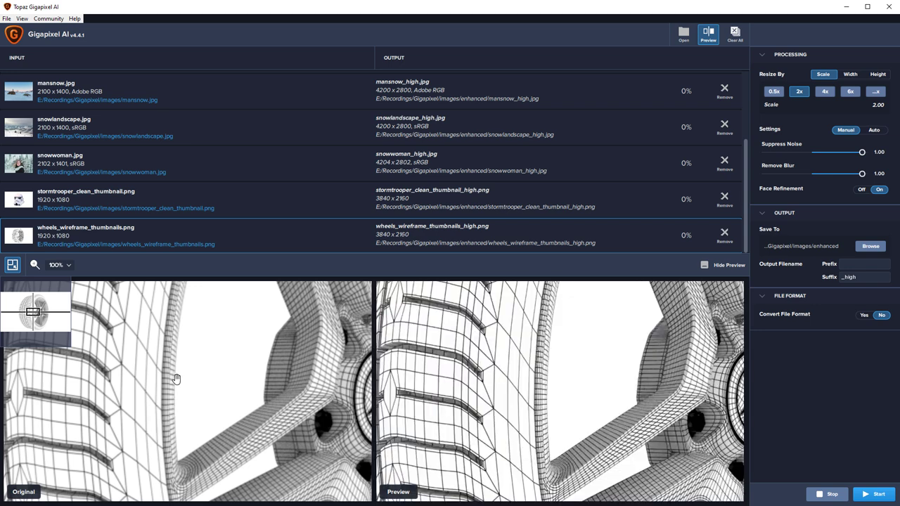
pyautogui.moveTo(226, 369); pyautogui.dragTo(145, 454)
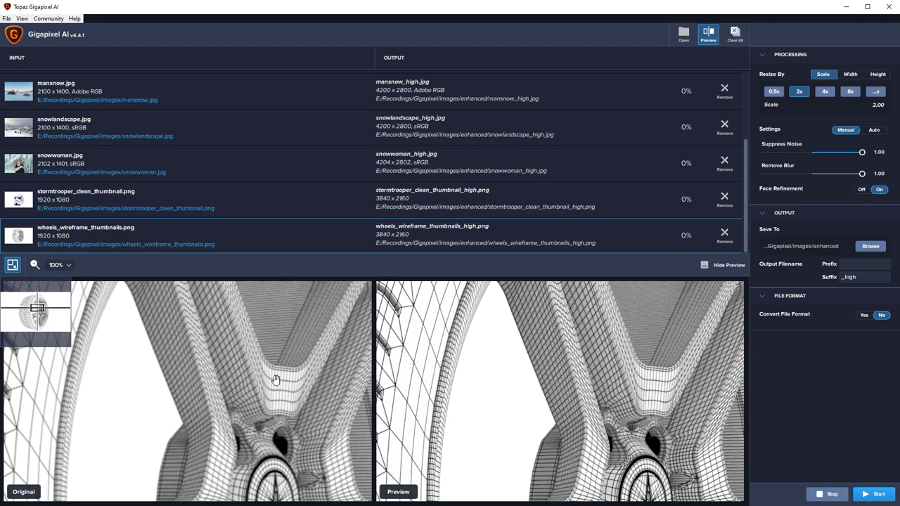
pyautogui.moveTo(278, 379); pyautogui.dragTo(206, 487)
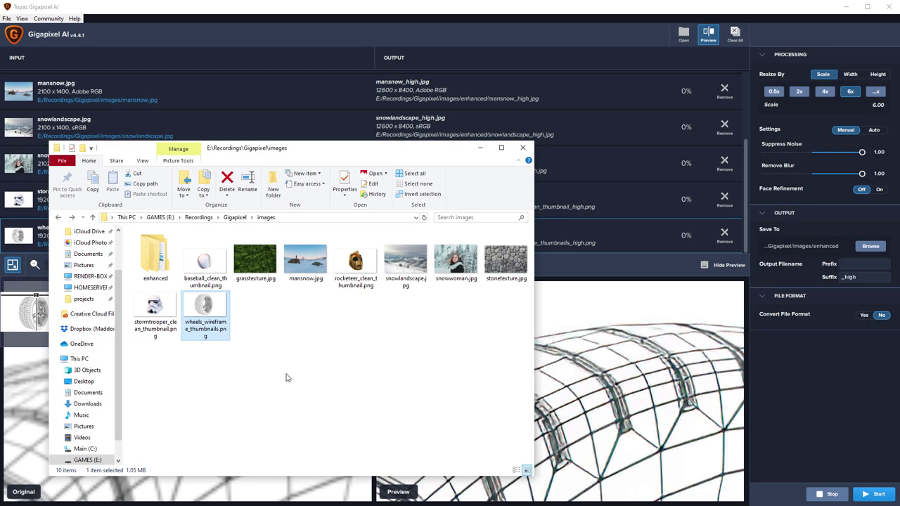
# Add rocketeer_clean_thumbnail.png to the queue and show it in the 6x comparison.
pyautogui.click(374, 279)
pyautogui.moveTo(373, 279); pyautogui.dragTo(736, 288)
pyautogui.click(224, 236)
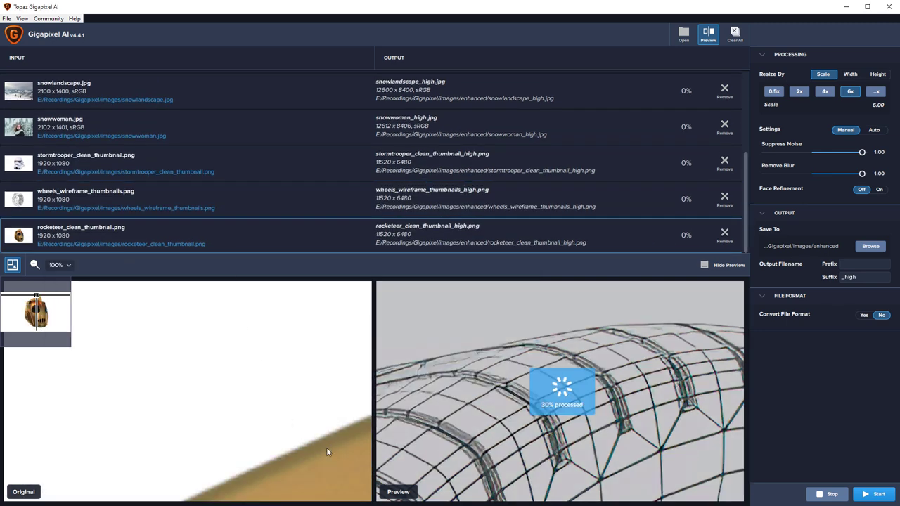
# Inspect the helmet edge, orange lower part, water droplet and dark regions, then clear the queue.
pyautogui.moveTo(331, 455); pyautogui.dragTo(134, 364)
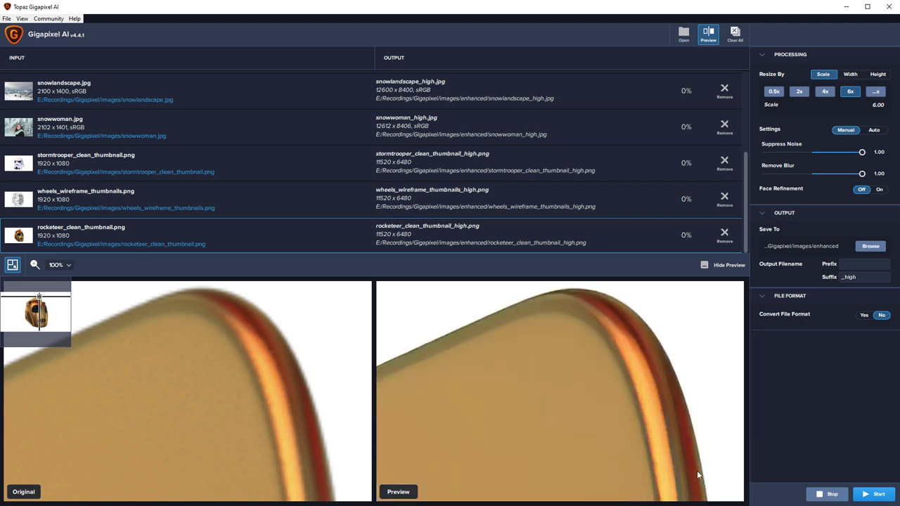
pyautogui.moveTo(201, 434); pyautogui.dragTo(265, 146)
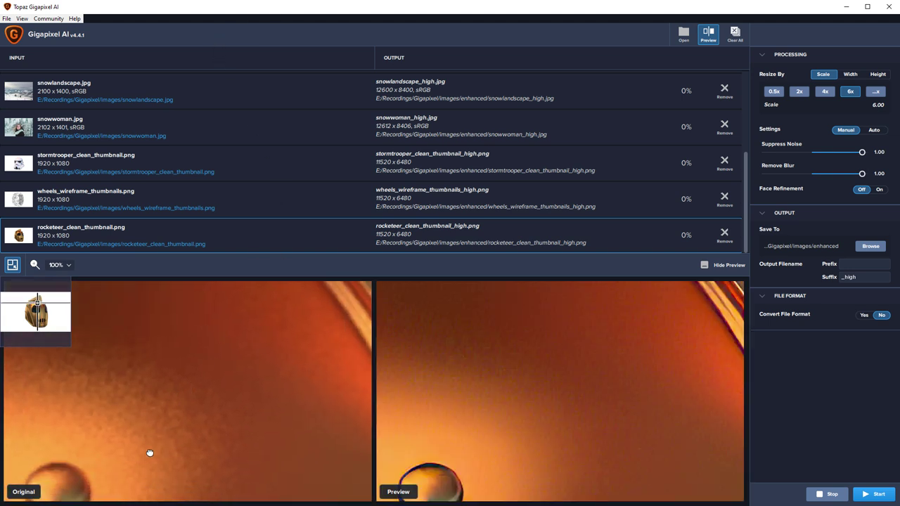
pyautogui.moveTo(156, 446); pyautogui.dragTo(336, 347)
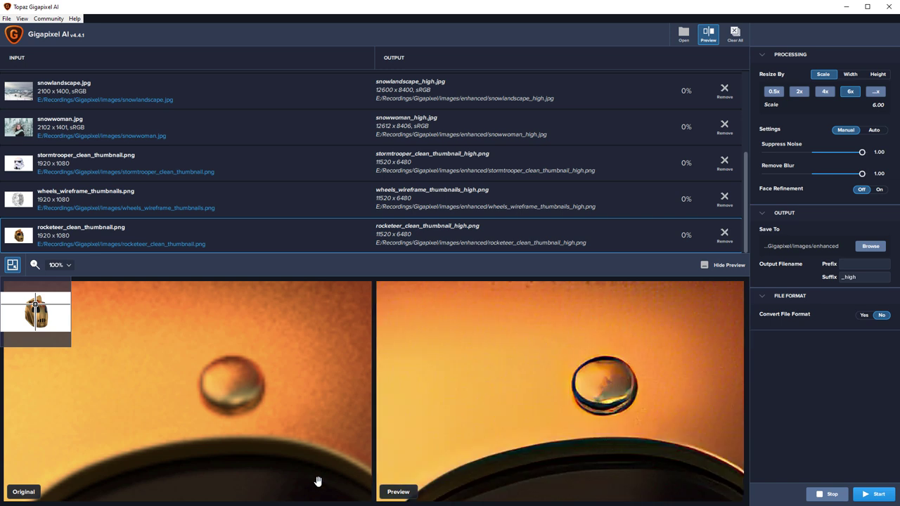
pyautogui.moveTo(307, 483); pyautogui.dragTo(222, 359)
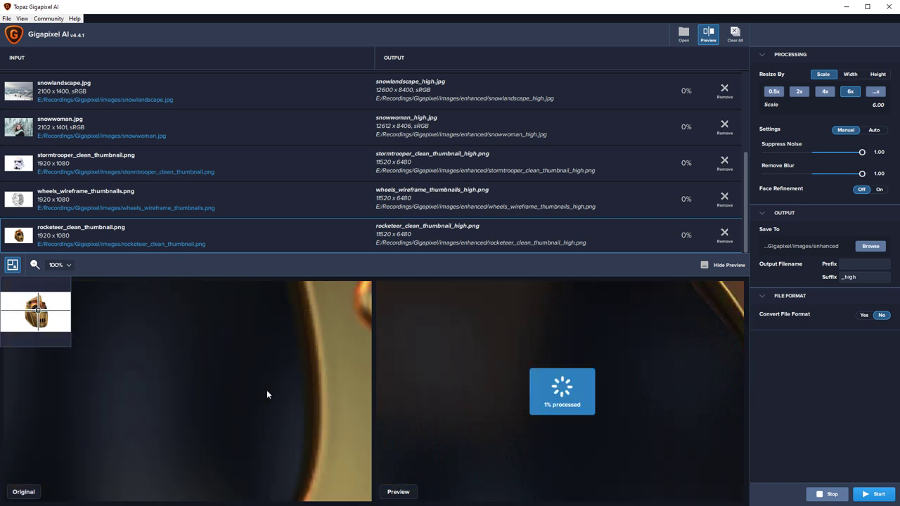
pyautogui.moveTo(337, 353); pyautogui.dragTo(233, 464)
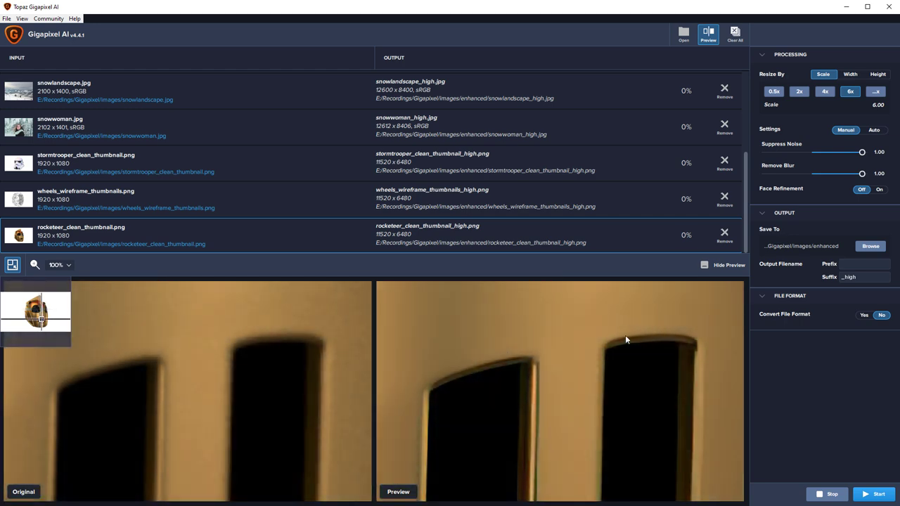
pyautogui.click(735, 34)
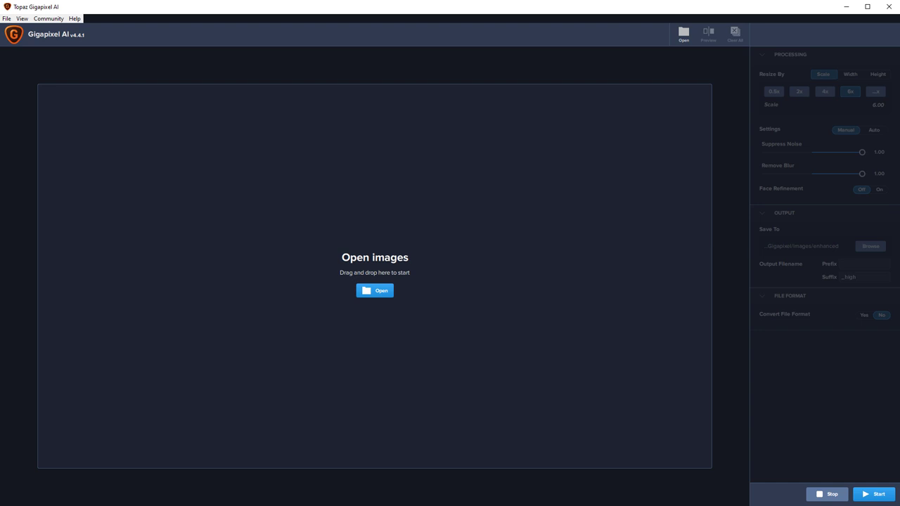
# Load frames clean_tt_v001000 through clean_tt_v001025 from enhanced > StormtrooperOriginal into Gigapixel's queue.
pyautogui.hotkey('alt', 'Tab')
pyautogui.doubleClick(144, 258)
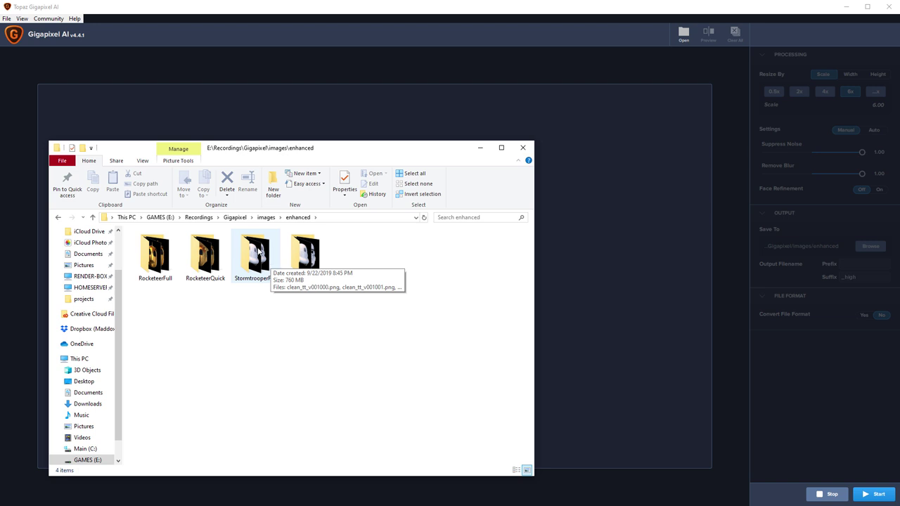
pyautogui.doubleClick(303, 255)
pyautogui.click(155, 246)
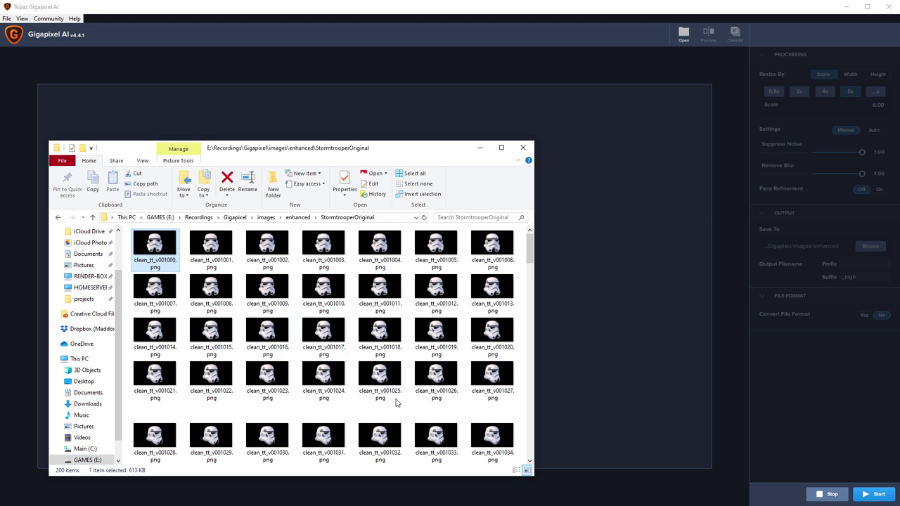
pyautogui.keyDown('shift'); pyautogui.click(381, 378); pyautogui.keyUp('shift')
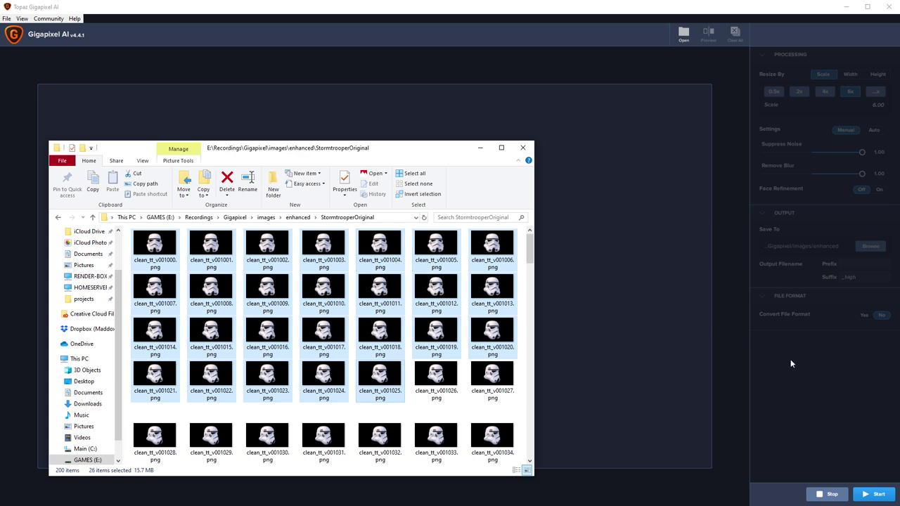
pyautogui.moveTo(413, 156); pyautogui.dragTo(168, 128)
pyautogui.moveTo(182, 222); pyautogui.dragTo(472, 173)
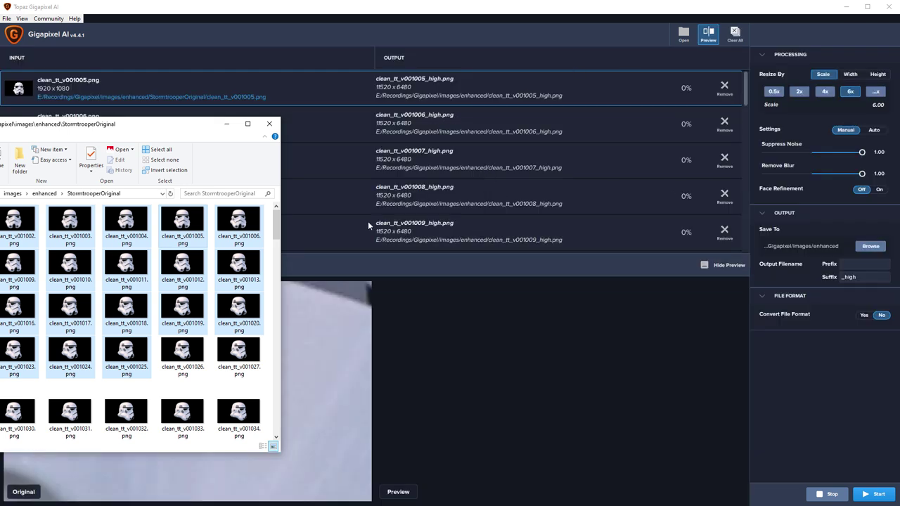
# Lower the stormtrooper frames' upscale factor to 2x (3840 x 2160) and hide the preview.
pyautogui.click(614, 268)
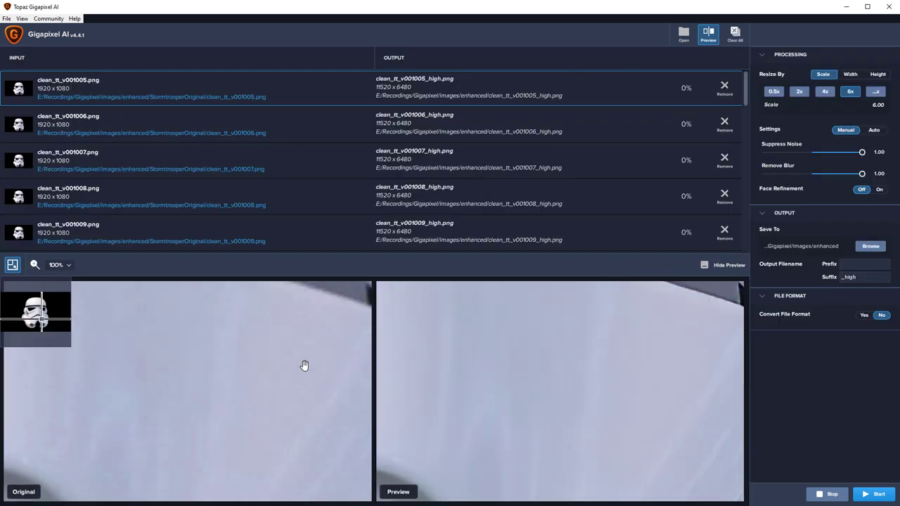
pyautogui.moveTo(262, 354); pyautogui.dragTo(345, 384)
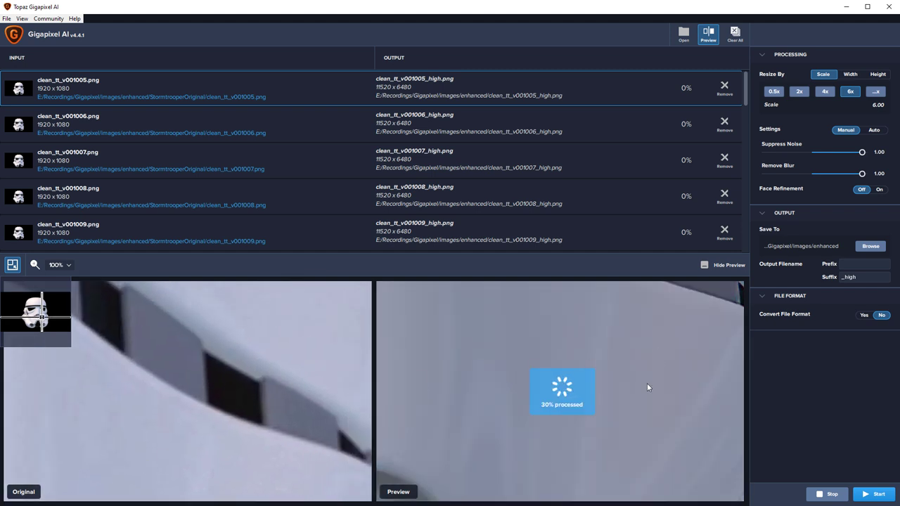
pyautogui.click(818, 93)
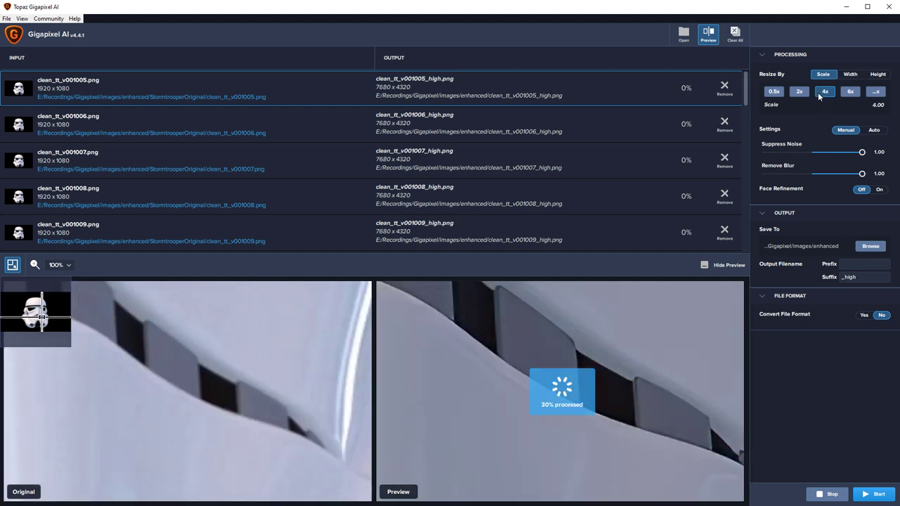
pyautogui.click(798, 92)
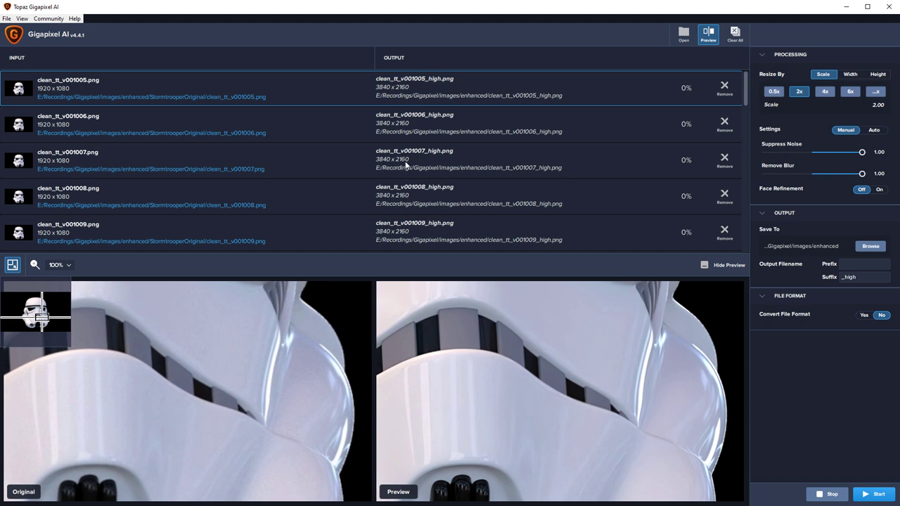
pyautogui.click(707, 265)
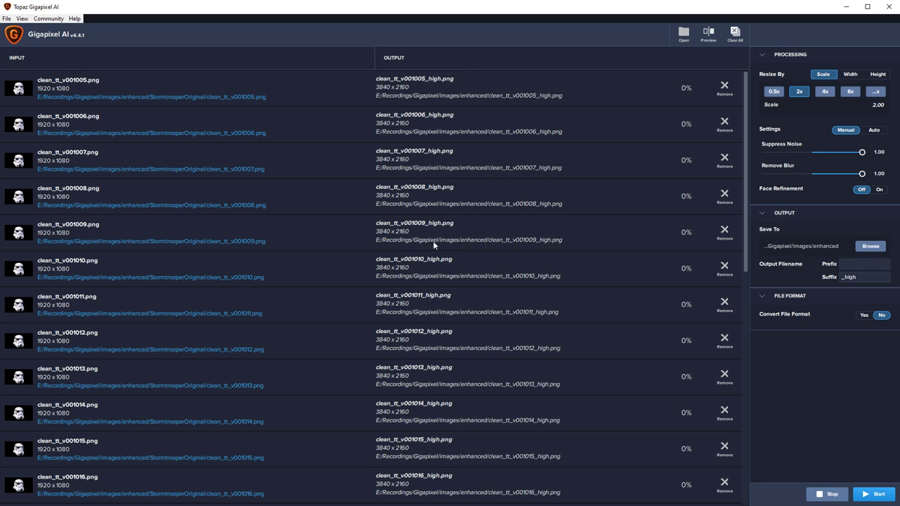
# Empty the queue and add stonetexture.jpg from the images folder to Gigapixel.
pyautogui.click(735, 33)
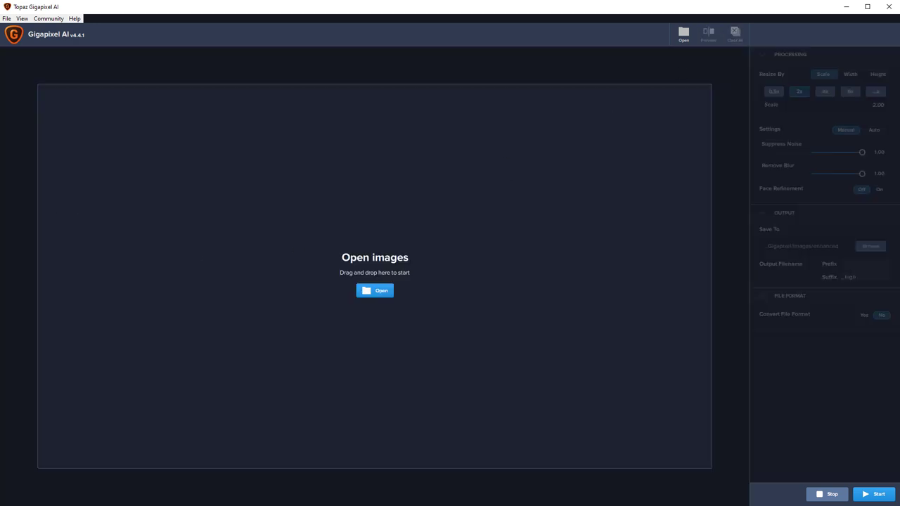
pyautogui.hotkey('alt', 'Tab')
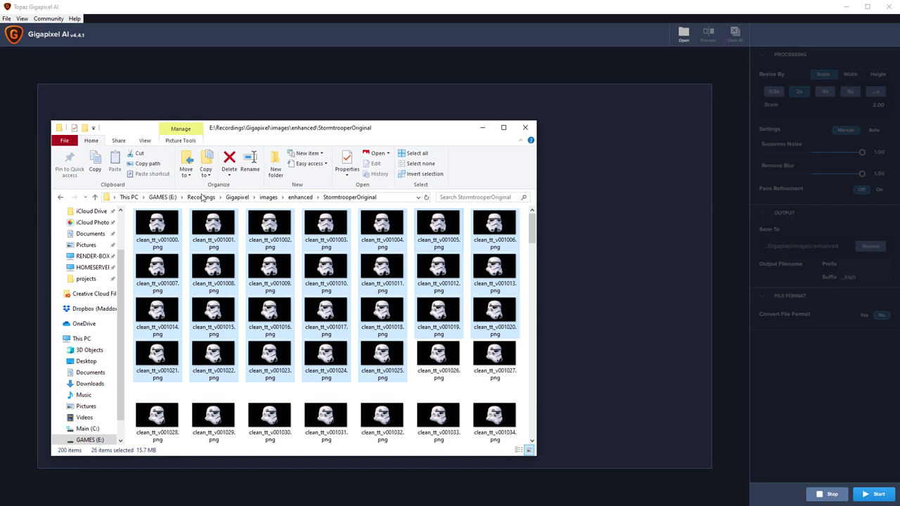
pyautogui.click(300, 197)
pyautogui.click(266, 199)
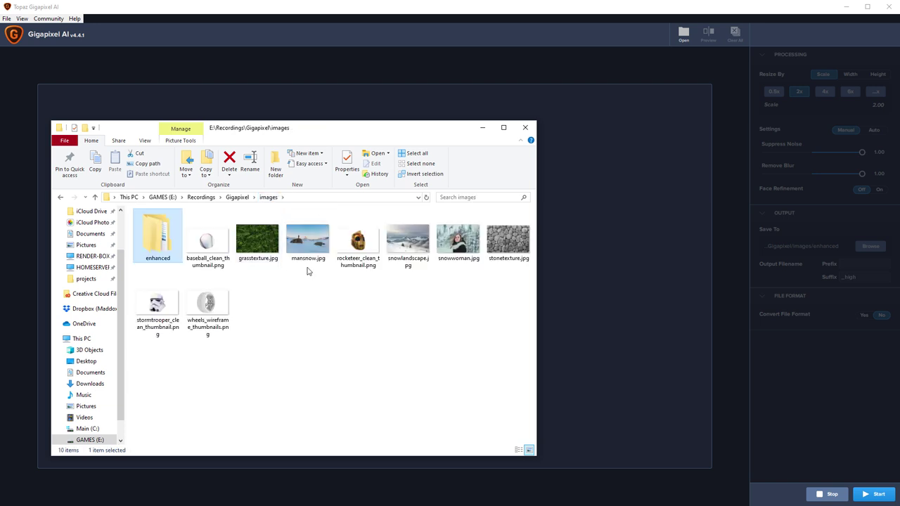
pyautogui.moveTo(497, 244); pyautogui.dragTo(617, 230)
pyautogui.click(617, 230)
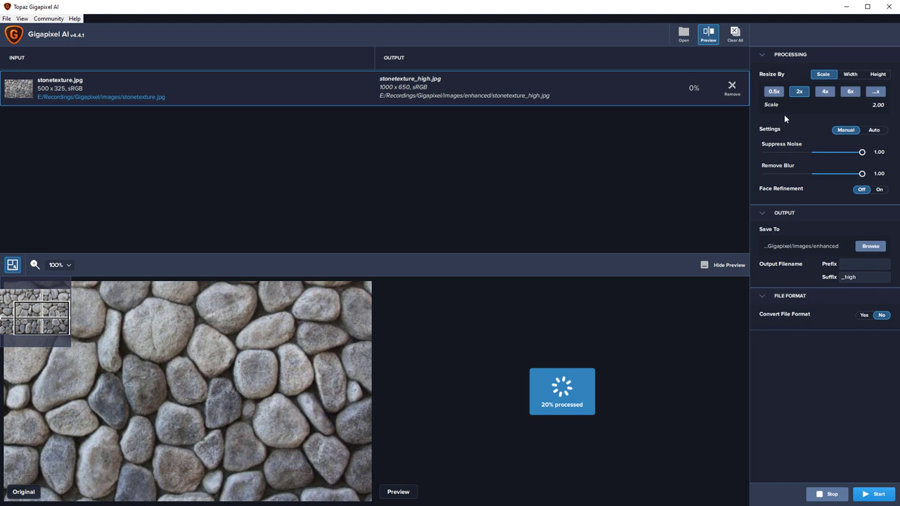
# Preview the stone texture at 6x, then upscale it at 4x to a 2000 x 1300 stonetexture_high.jpg.
pyautogui.click(848, 92)
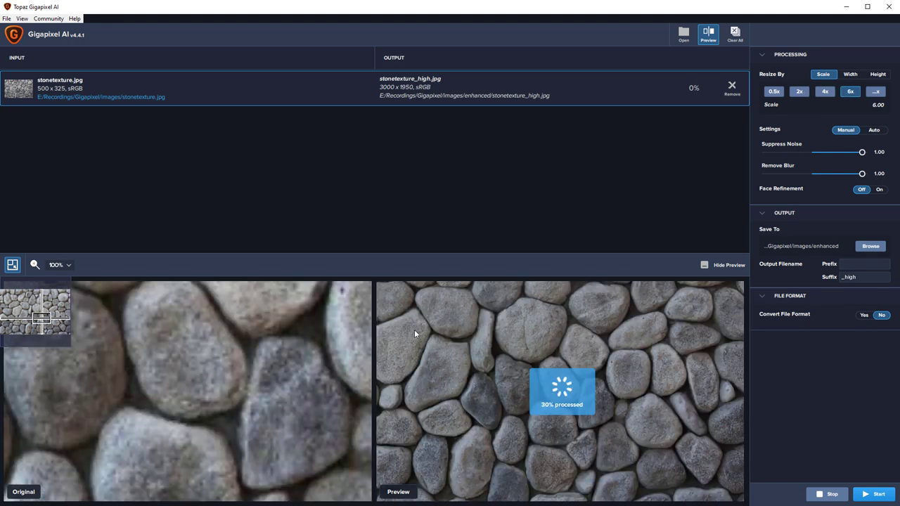
pyautogui.moveTo(265, 374); pyautogui.dragTo(218, 488)
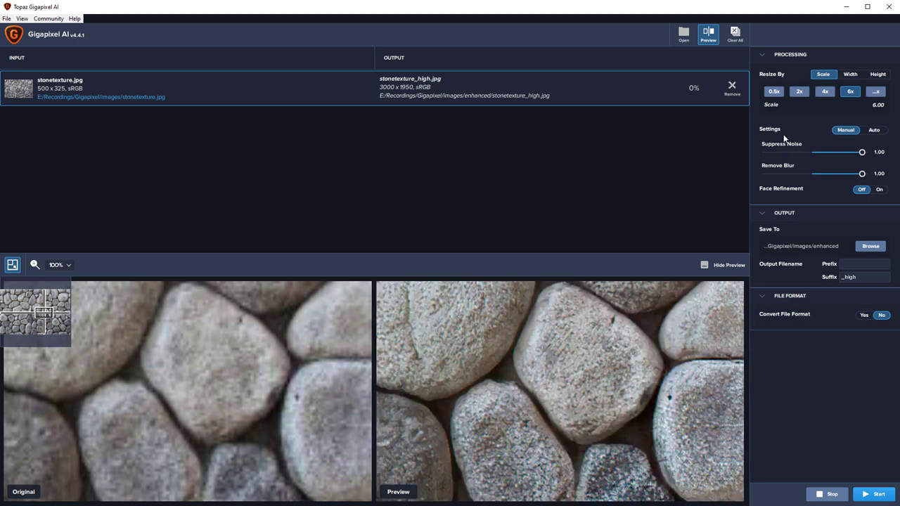
pyautogui.click(825, 91)
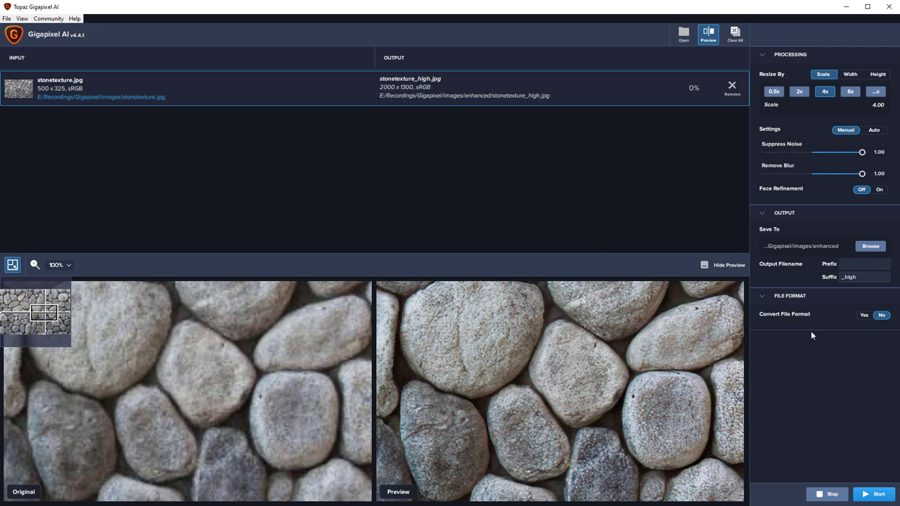
pyautogui.click(874, 494)
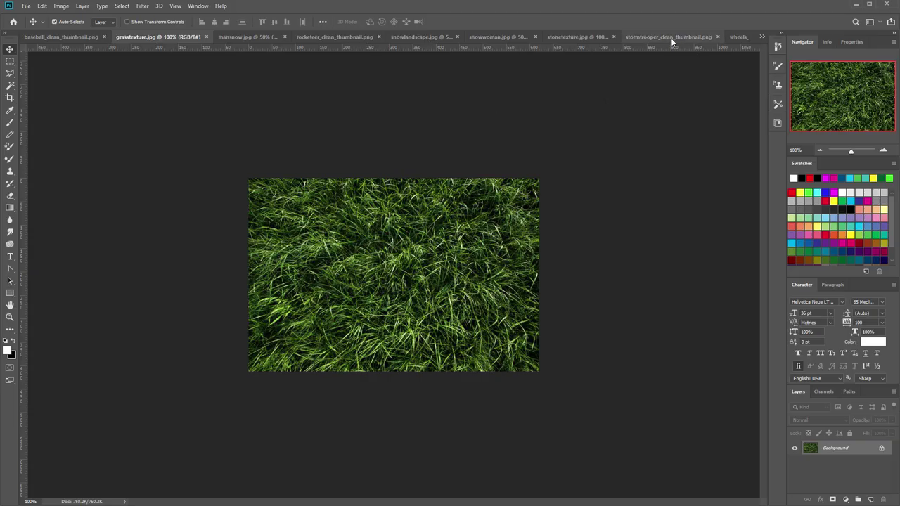
# In Image Size for stonetexture.jpg, set the width to 400 Percent with Automatic resampling.
pyautogui.click(583, 37)
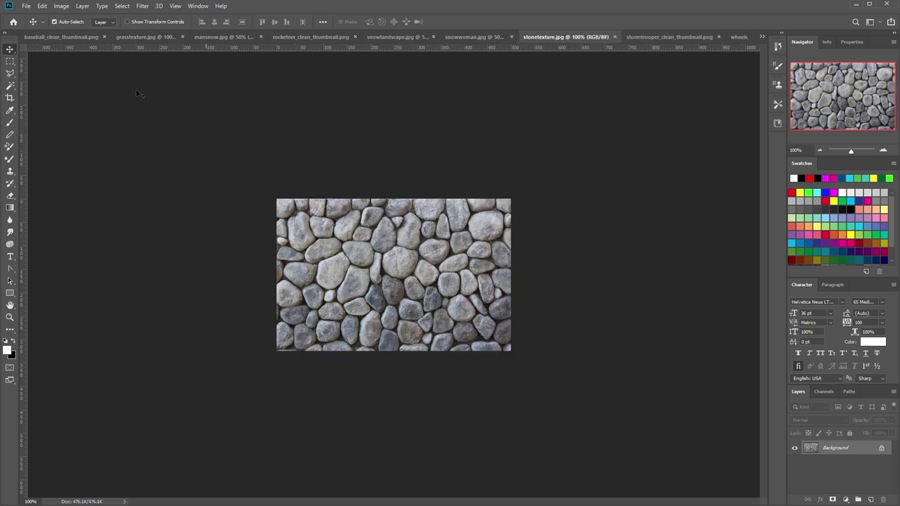
pyautogui.click(61, 7)
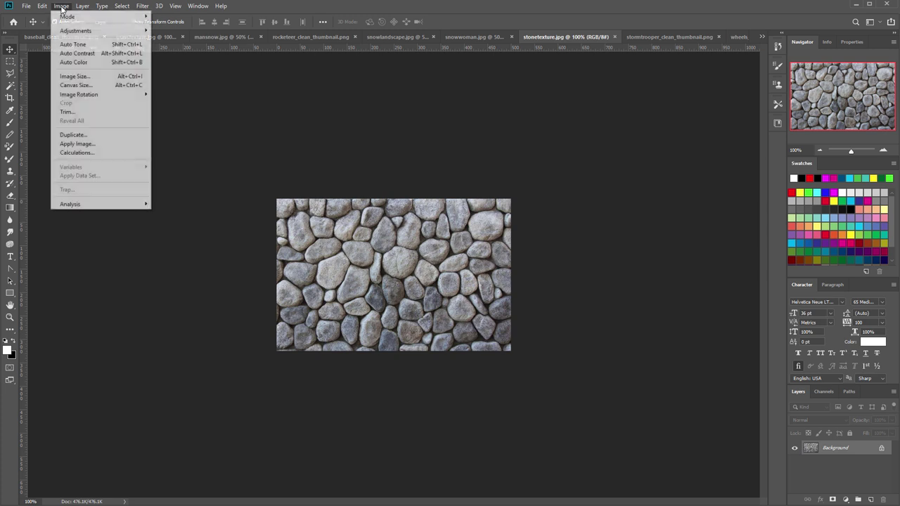
pyautogui.click(83, 78)
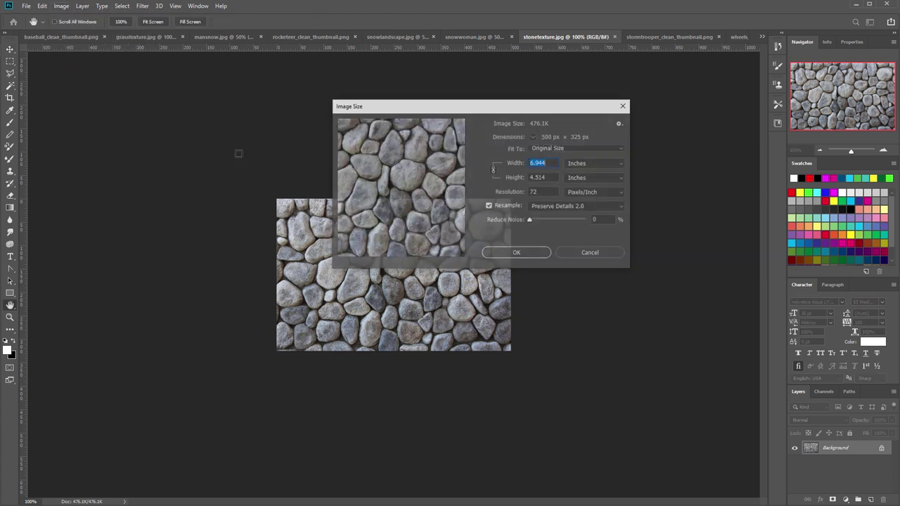
pyautogui.click(560, 206)
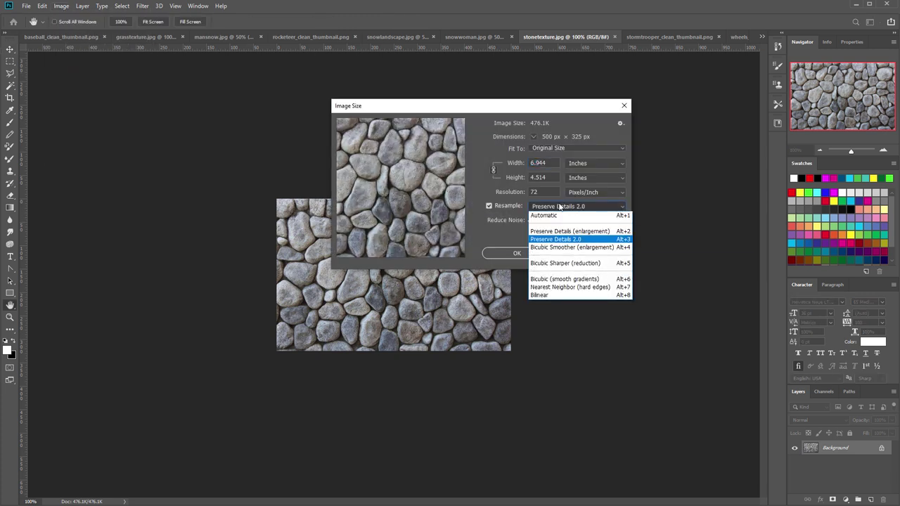
pyautogui.click(566, 216)
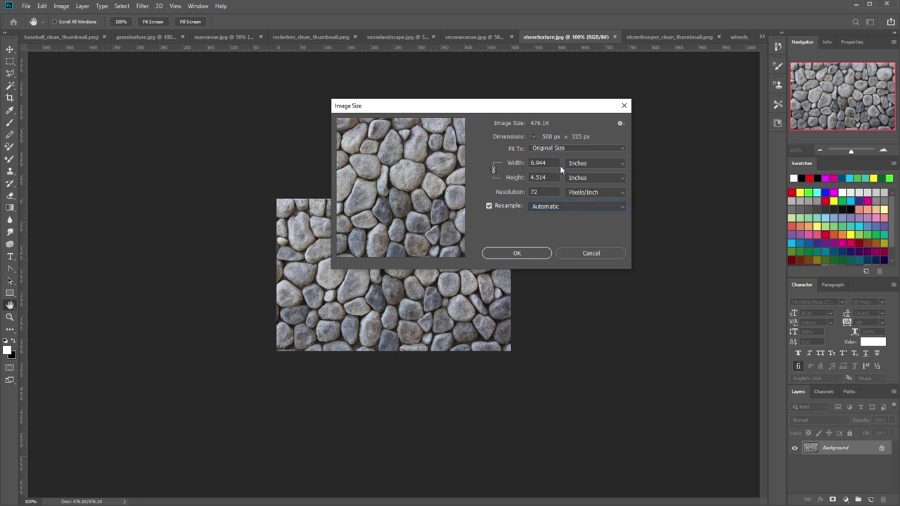
pyautogui.click(589, 166)
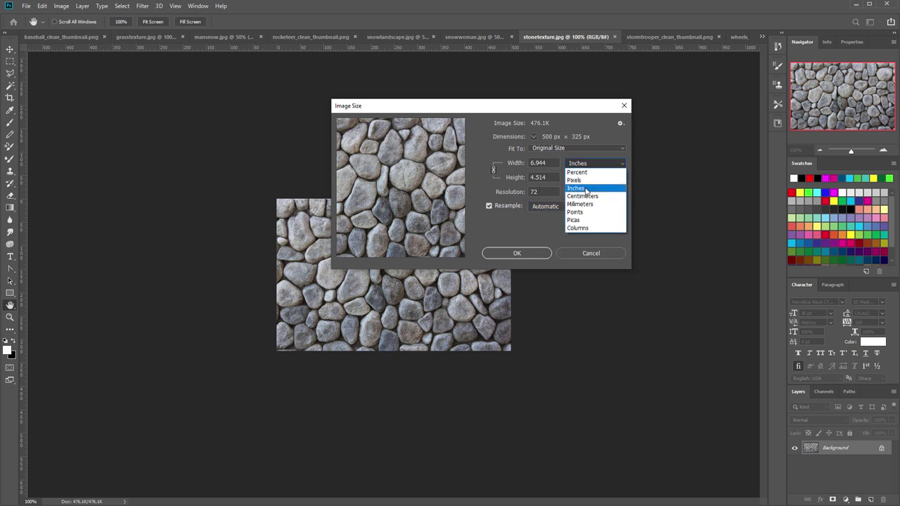
pyautogui.click(587, 173)
pyautogui.doubleClick(548, 164)
pyautogui.write('400')
pyautogui.click(547, 178)
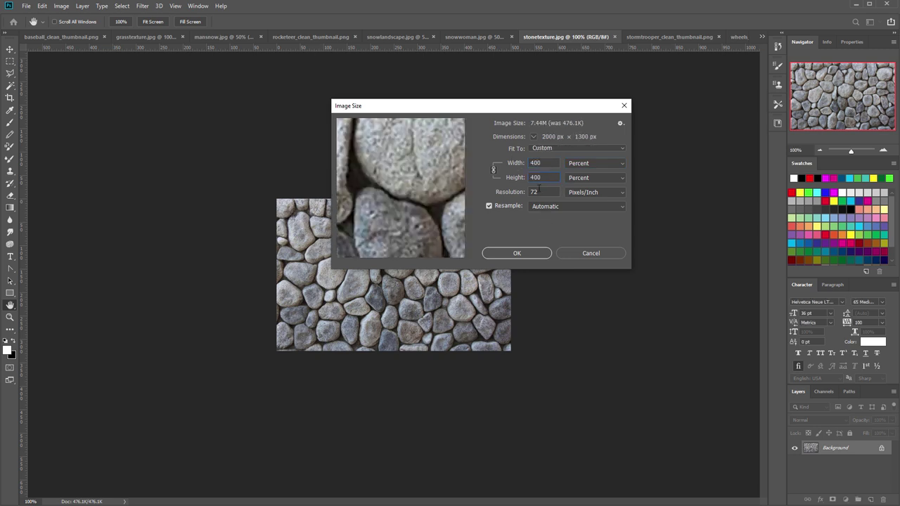
# Preview the enlargement with Preserve Details and Preserve Details 2.0 resampling.
pyautogui.click(551, 211)
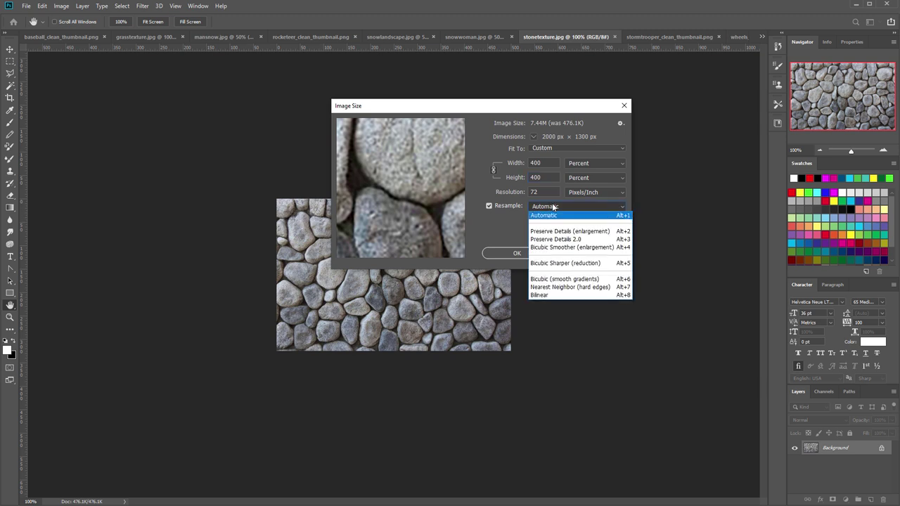
pyautogui.click(534, 208)
pyautogui.moveTo(438, 202); pyautogui.dragTo(405, 196)
pyautogui.click(538, 208)
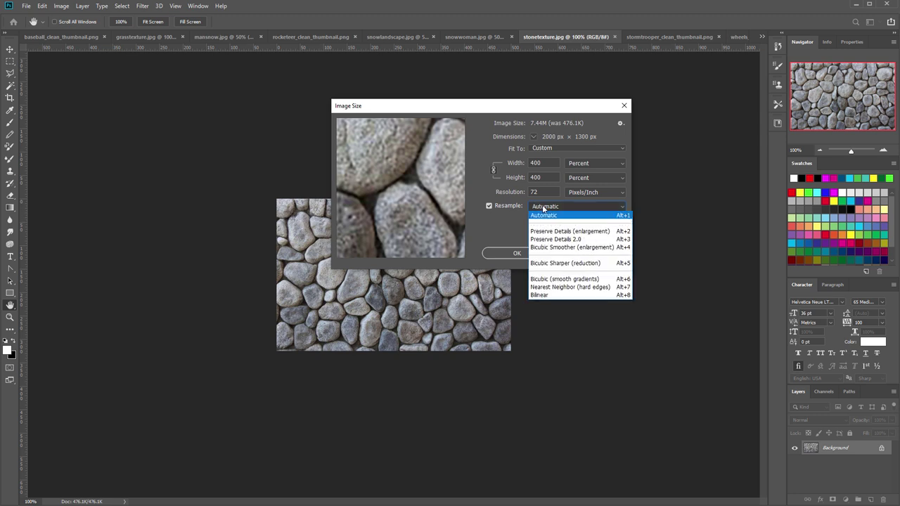
pyautogui.click(562, 231)
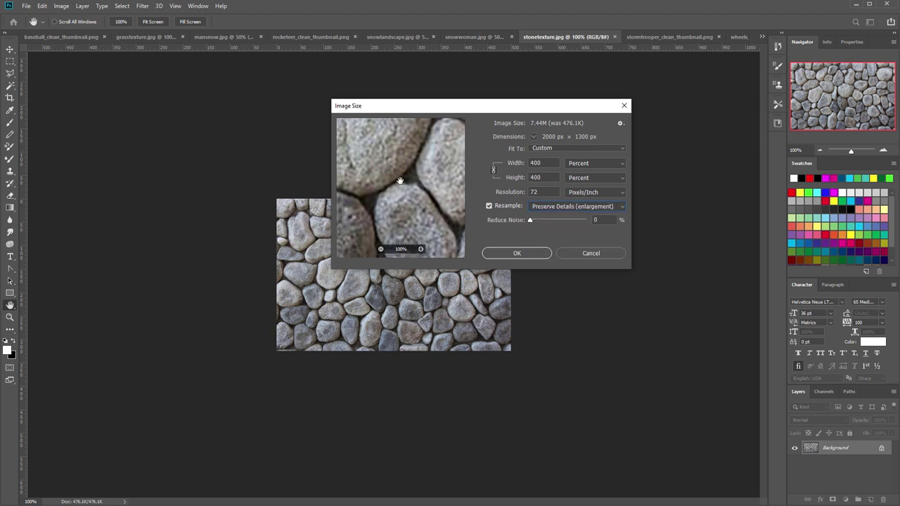
pyautogui.click(553, 207)
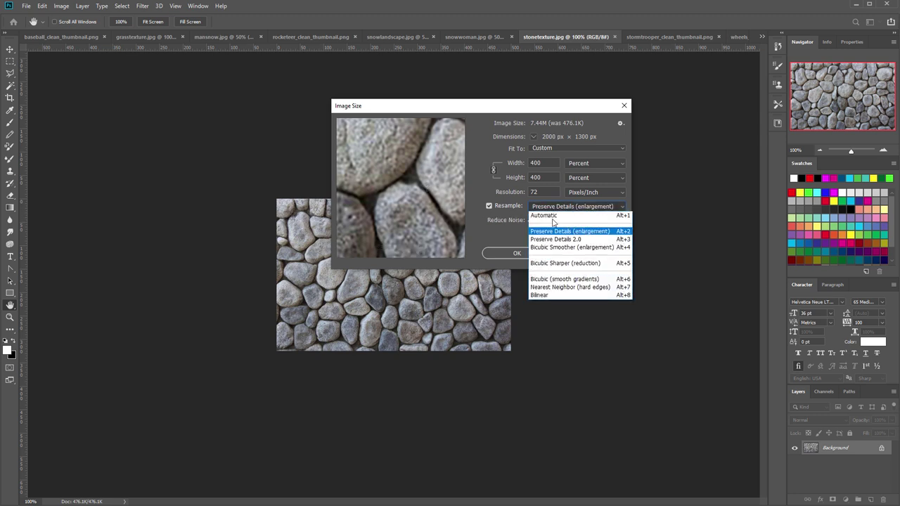
pyautogui.click(556, 240)
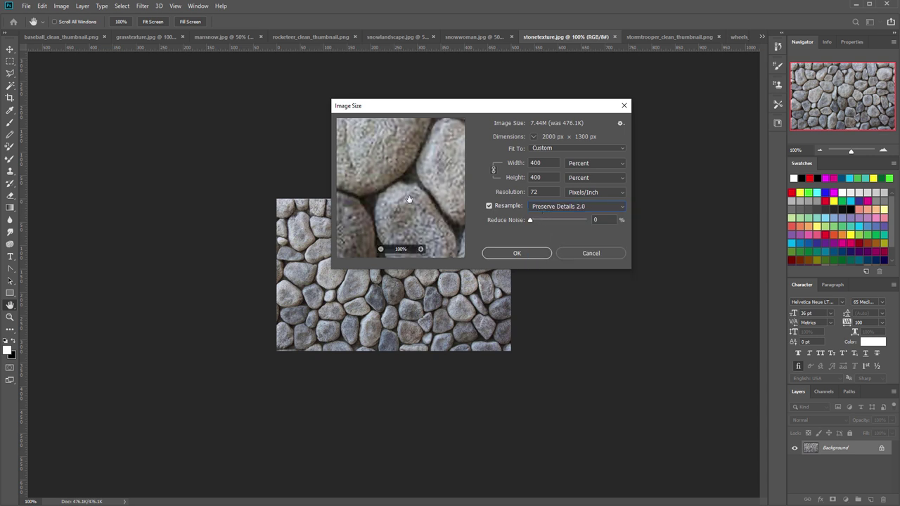
pyautogui.moveTo(398, 204); pyautogui.dragTo(444, 182)
# Try Bicubic Smoother, then apply the 400% enlargement with Automatic resampling.
pyautogui.click(561, 207)
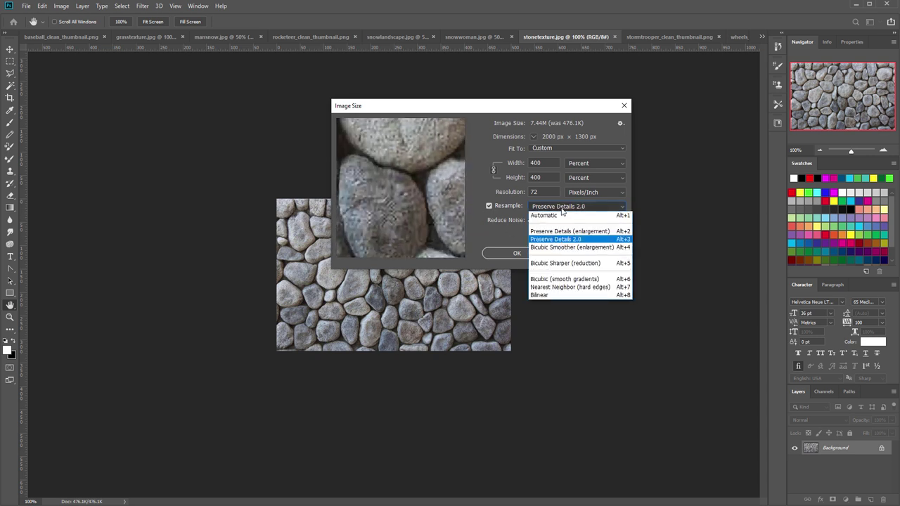
pyautogui.click(573, 247)
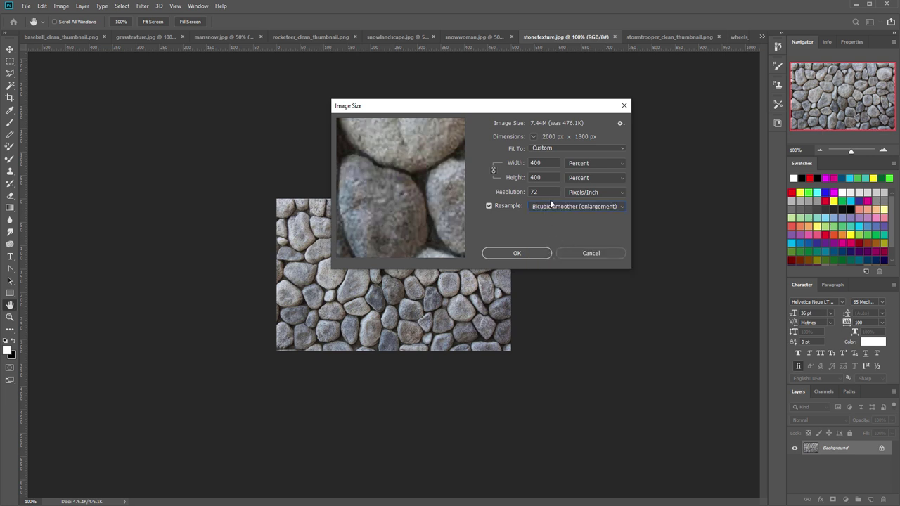
pyautogui.click(546, 207)
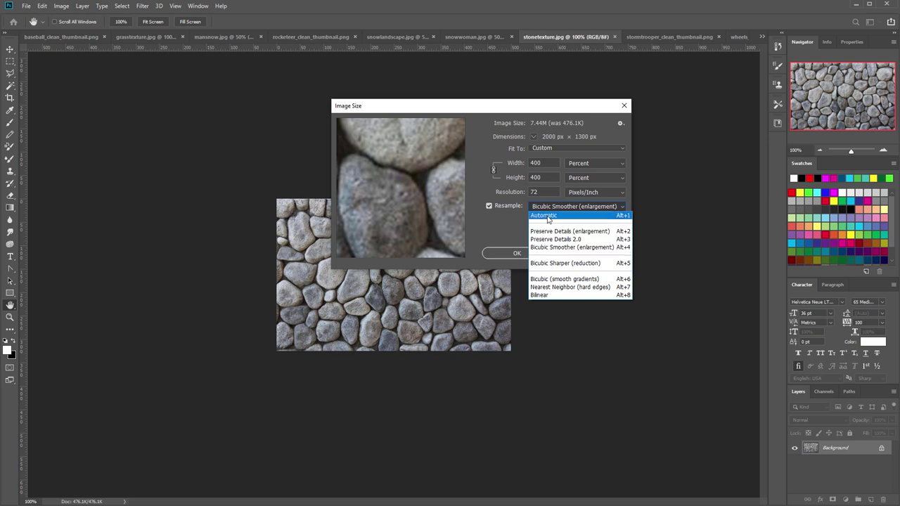
pyautogui.click(547, 217)
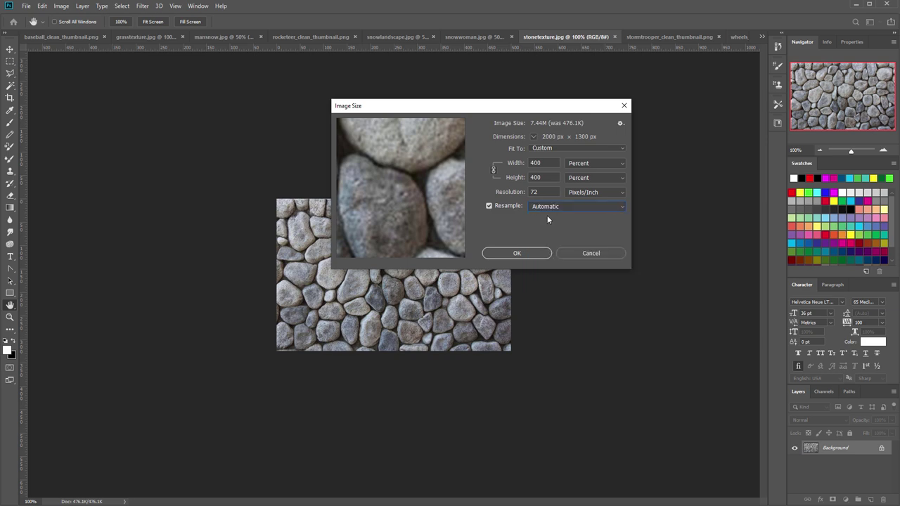
pyautogui.click(511, 254)
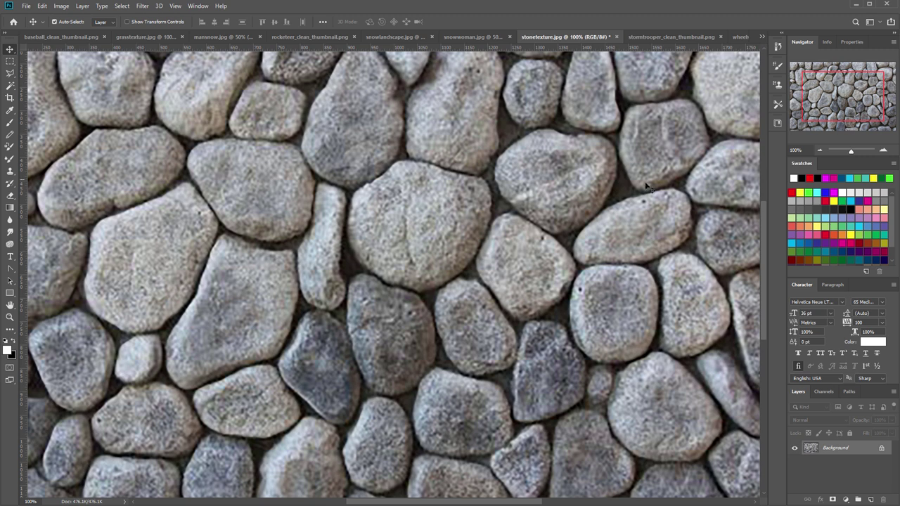
# Place stonetexture_high.jpg as an embedded layer and commit it.
pyautogui.click(26, 6)
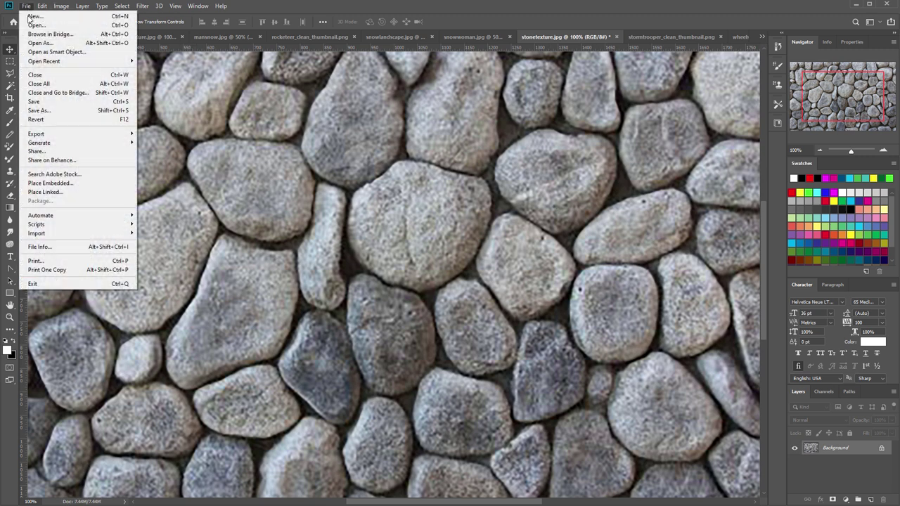
pyautogui.click(88, 185)
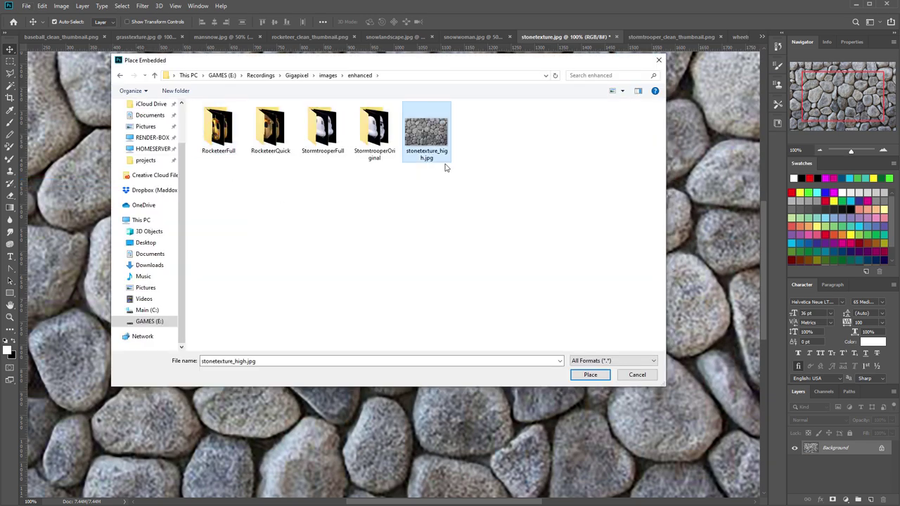
pyautogui.click(595, 374)
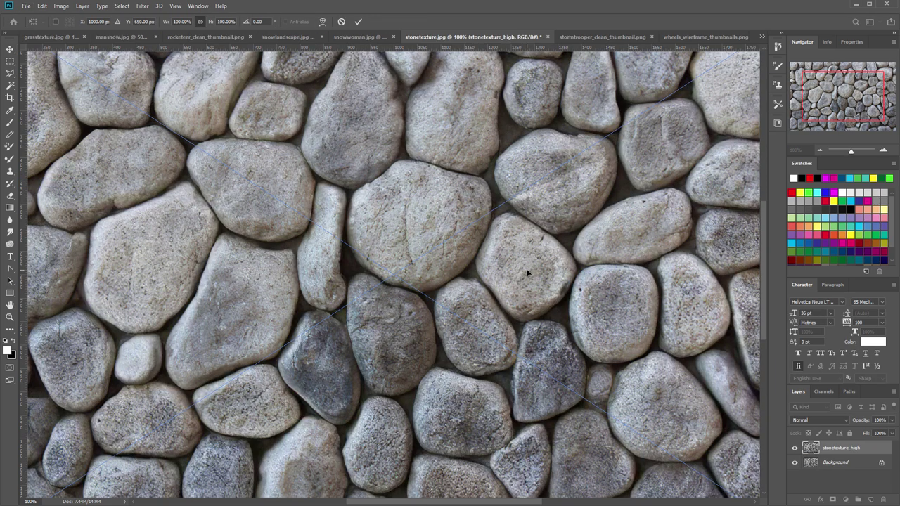
pyautogui.press('Return')
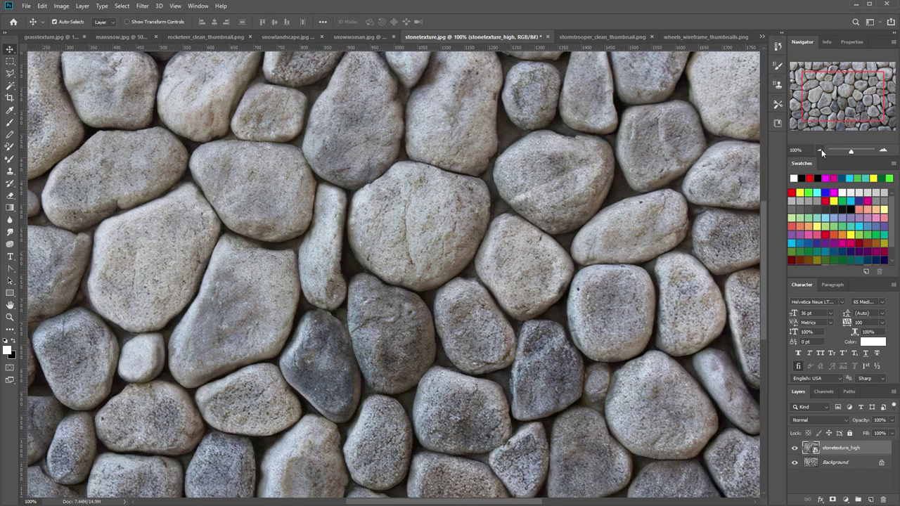
# Toggle the stonetexture_high layer at several zoom levels to compare it with Photoshop's 400% upscale.
pyautogui.click(821, 149)
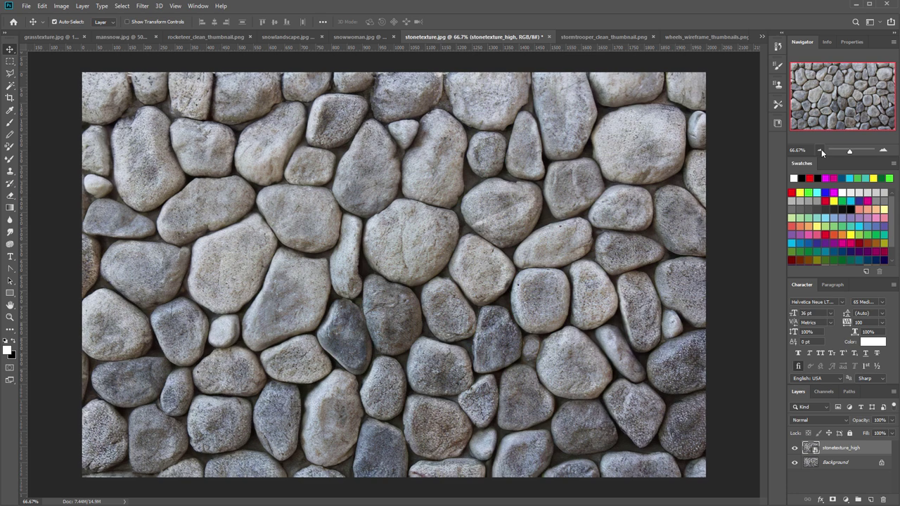
pyautogui.click(821, 149)
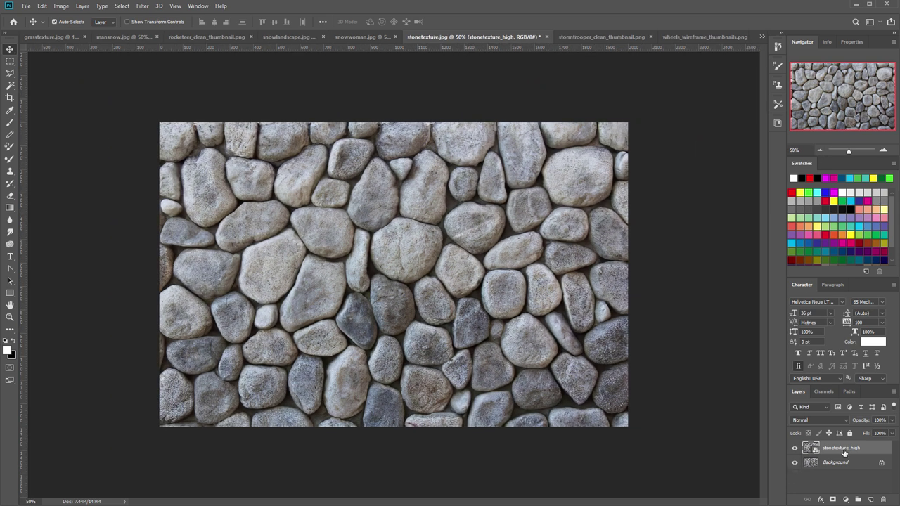
pyautogui.click(794, 450)
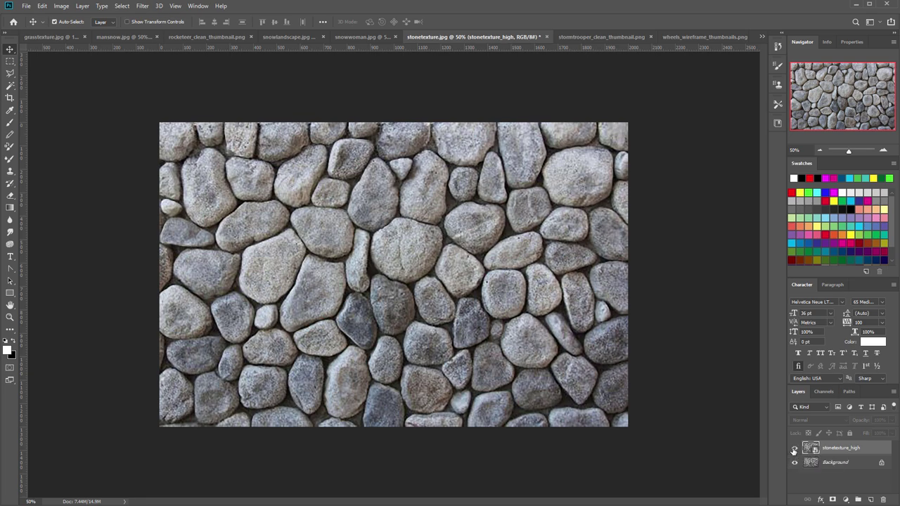
pyautogui.click(794, 450)
pyautogui.click(883, 151)
pyautogui.click(883, 150)
pyautogui.click(883, 150)
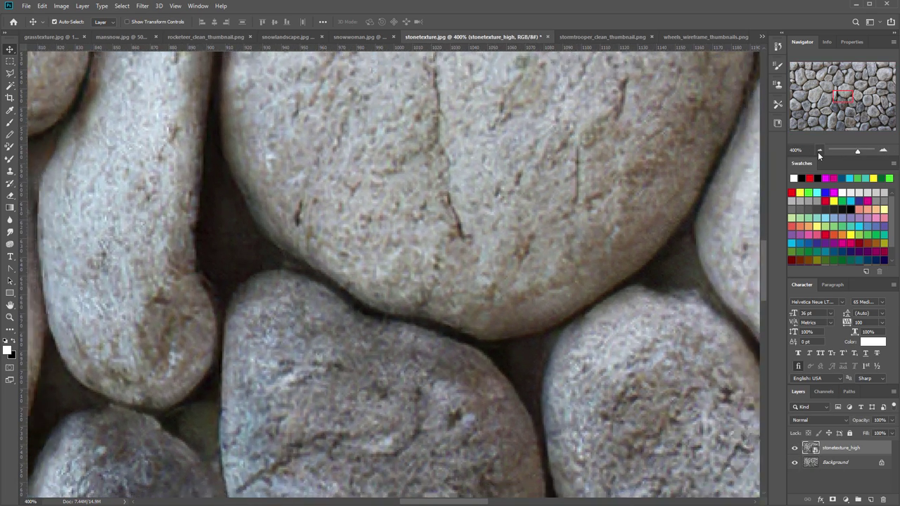
pyautogui.click(818, 151)
pyautogui.click(818, 151)
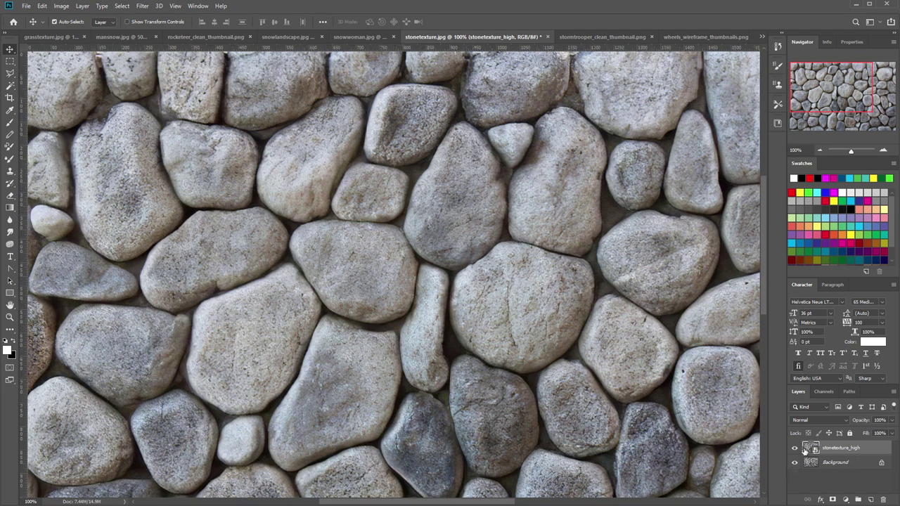
pyautogui.click(794, 450)
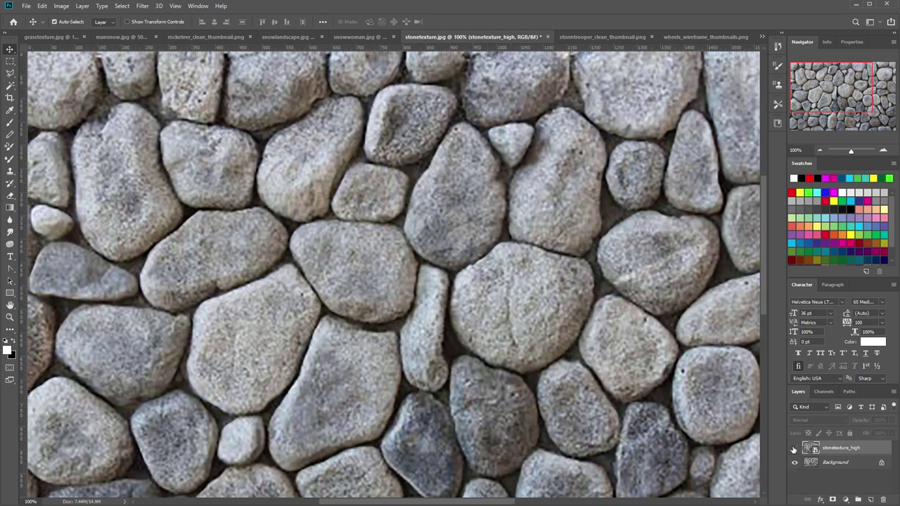
pyautogui.click(795, 451)
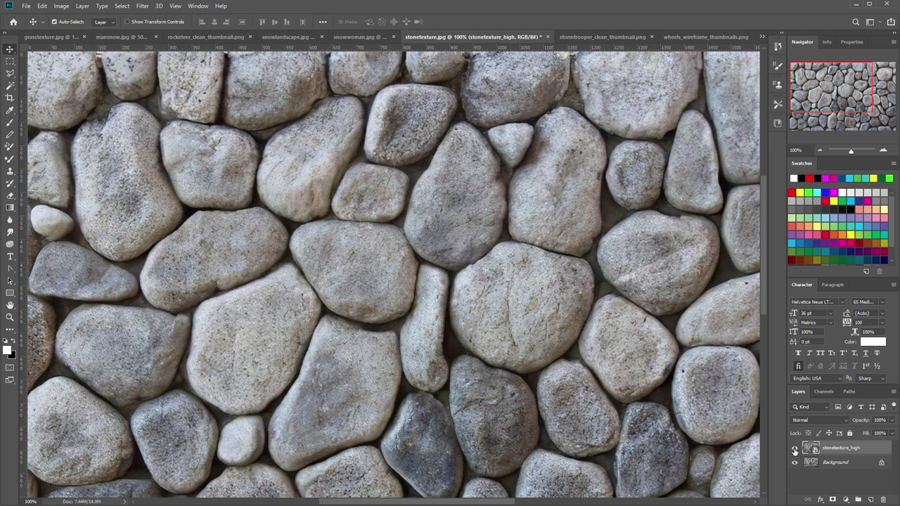
pyautogui.click(794, 451)
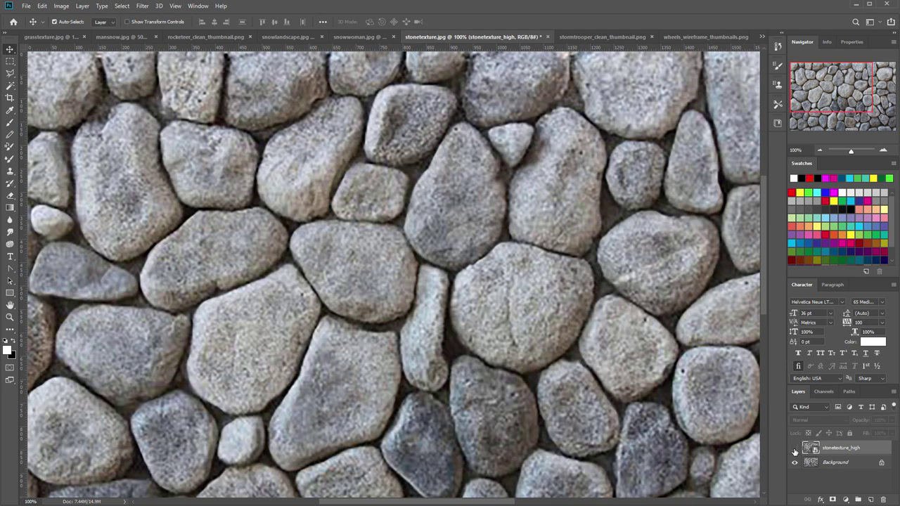
pyautogui.click(795, 451)
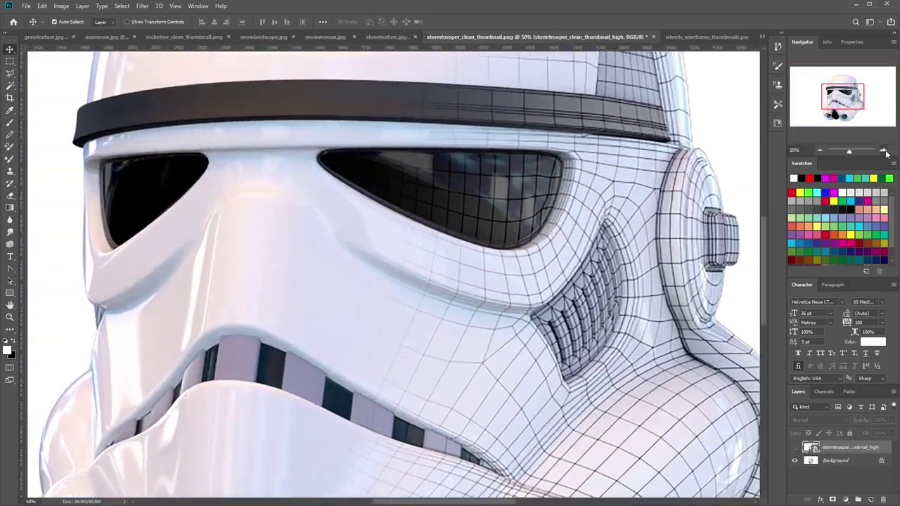
pyautogui.click(883, 149)
pyautogui.click(883, 149)
pyautogui.moveTo(850, 104); pyautogui.dragTo(831, 115)
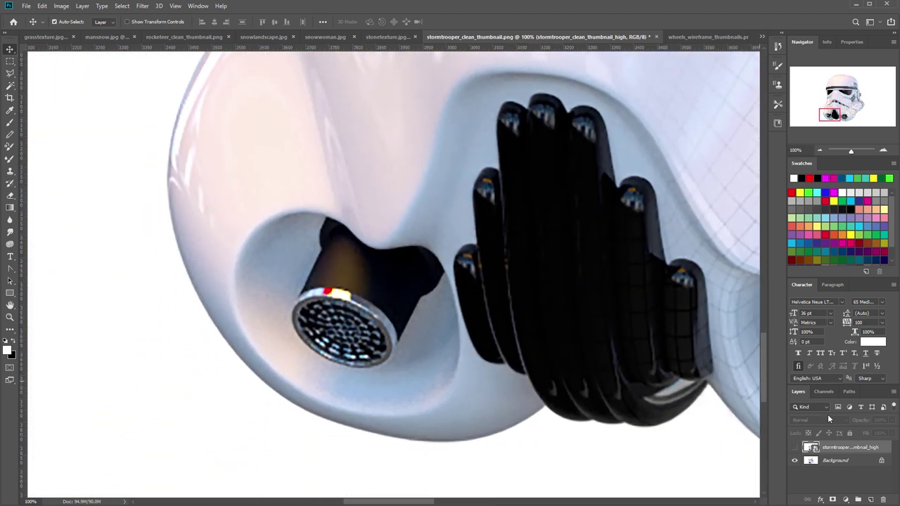
pyautogui.click(796, 448)
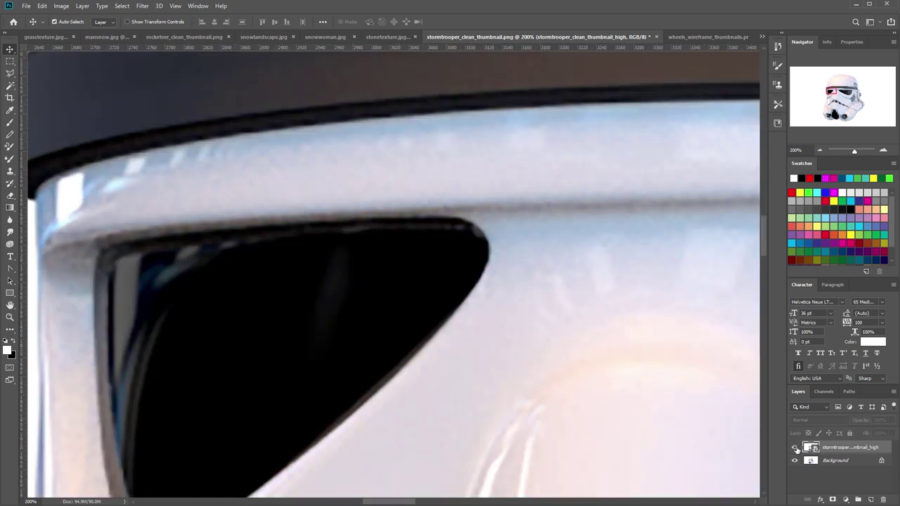
pyautogui.click(795, 448)
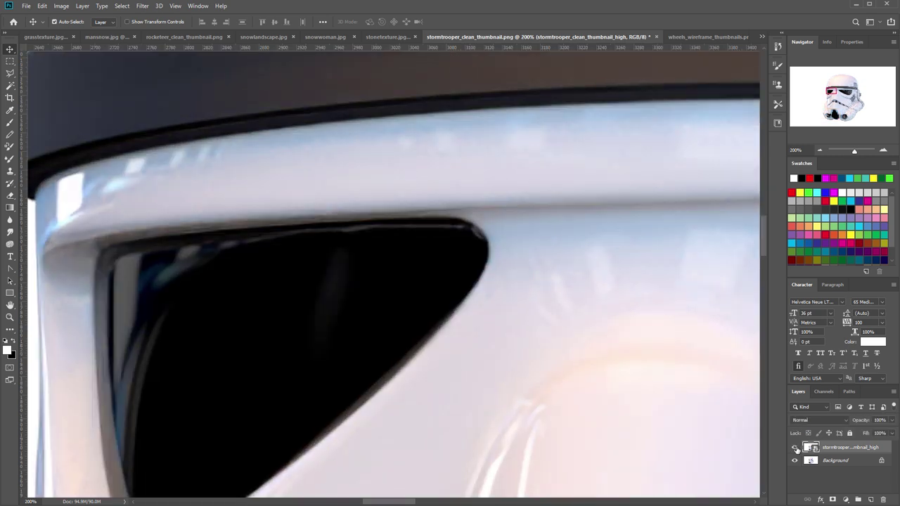
pyautogui.click(795, 448)
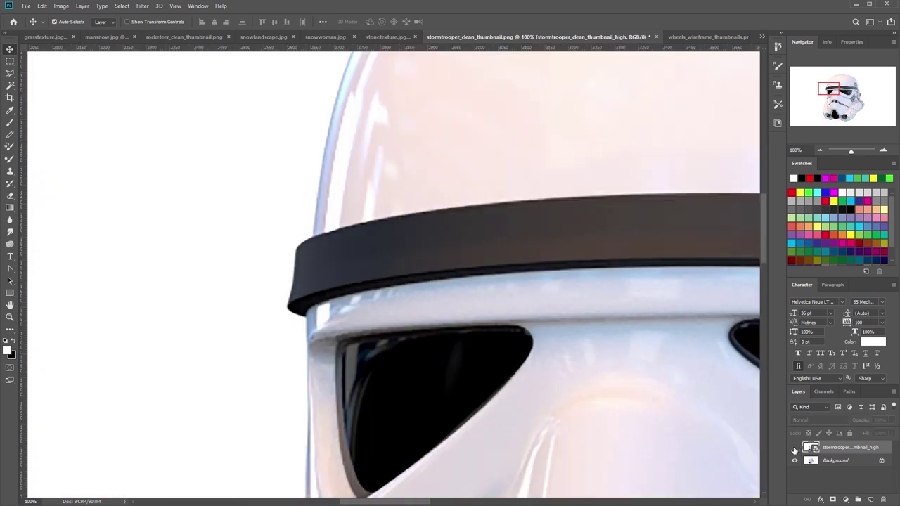
pyautogui.click(796, 448)
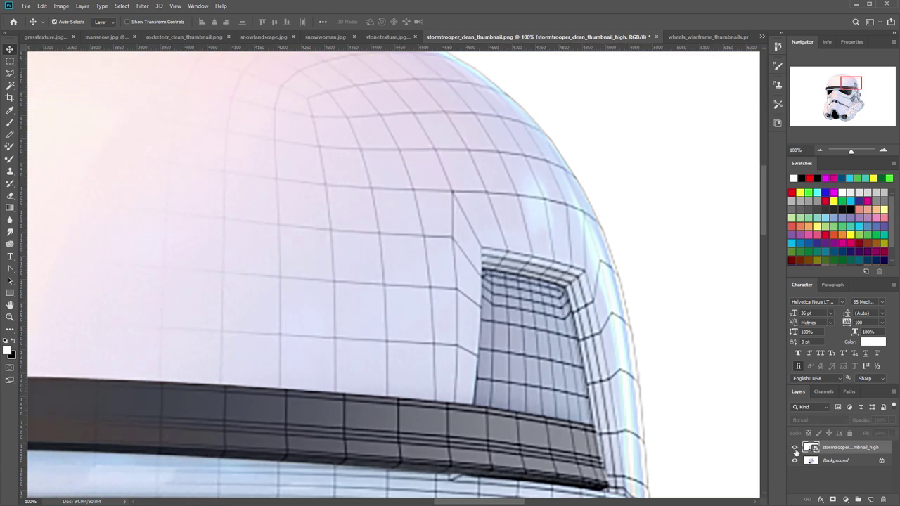
pyautogui.click(796, 449)
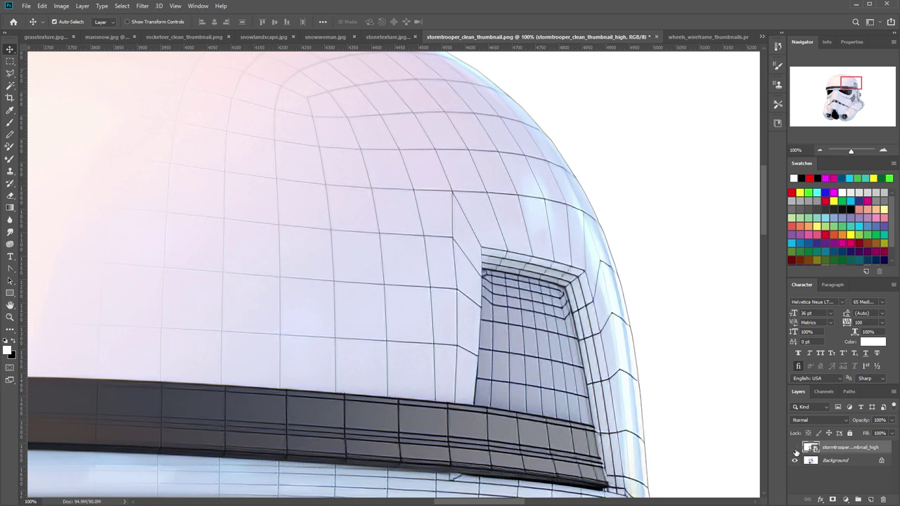
pyautogui.click(795, 449)
pyautogui.click(818, 150)
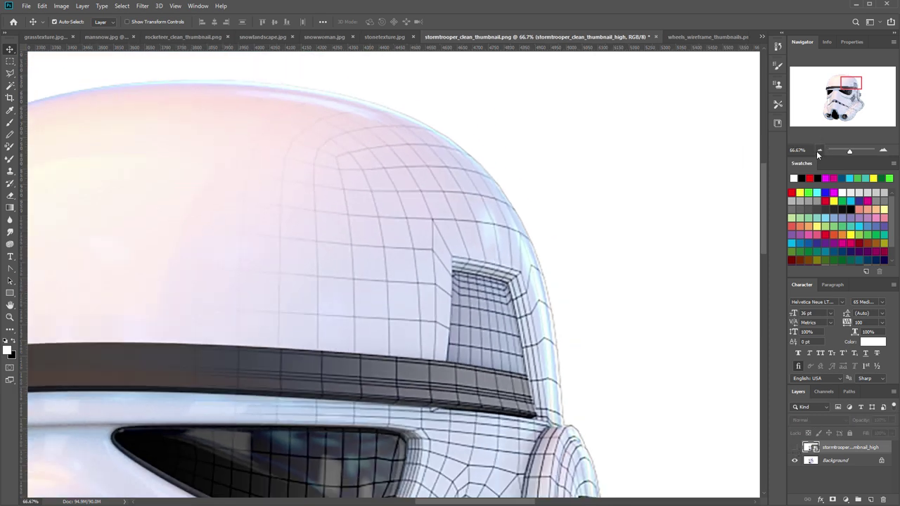
pyautogui.click(817, 150)
pyautogui.click(817, 151)
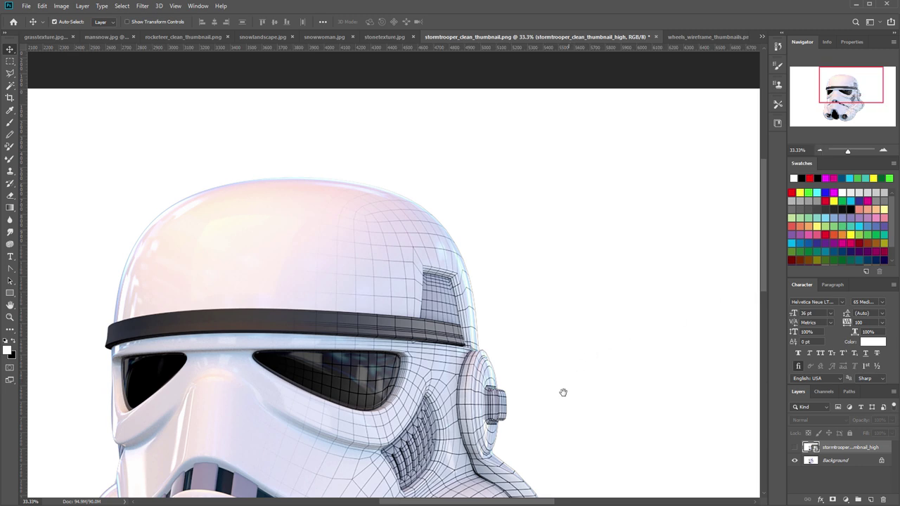
pyautogui.moveTo(562, 392); pyautogui.dragTo(653, 217)
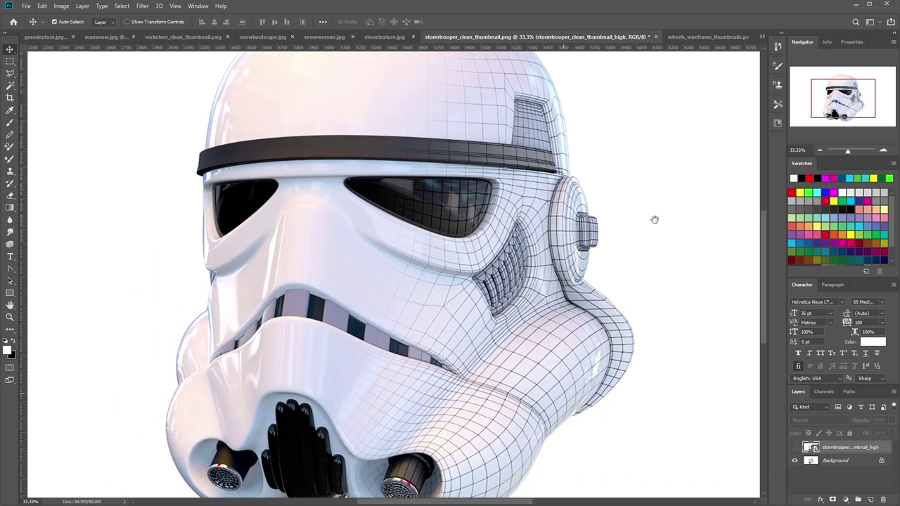
pyautogui.click(819, 151)
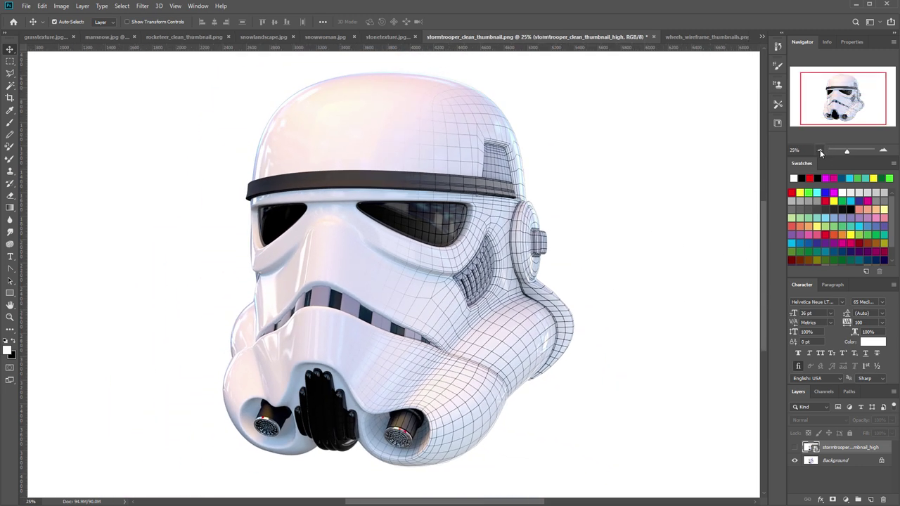